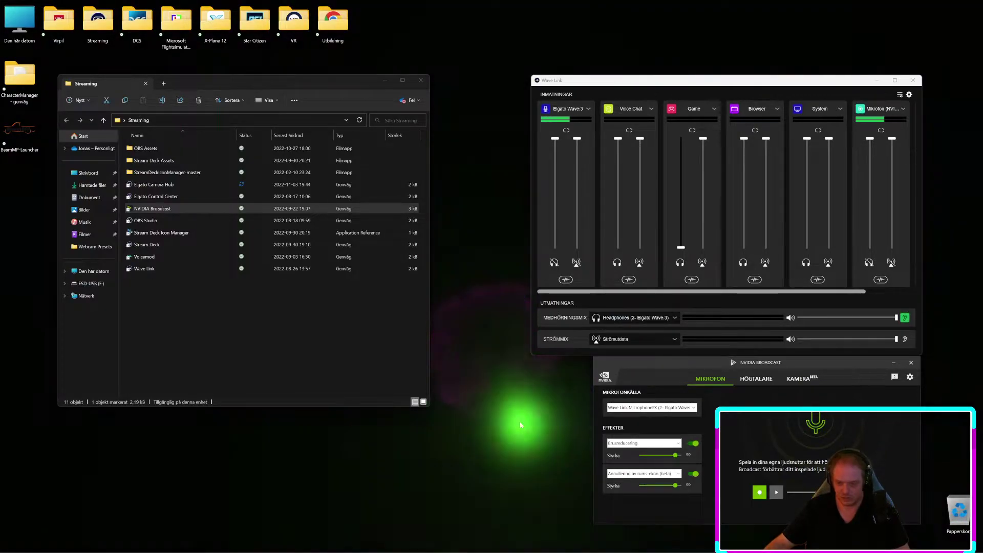
Show the Quick Settings sound output list and confirm Wave Link System (2- Elgato Wave:3) is selected.
mouse_move(481, 550)
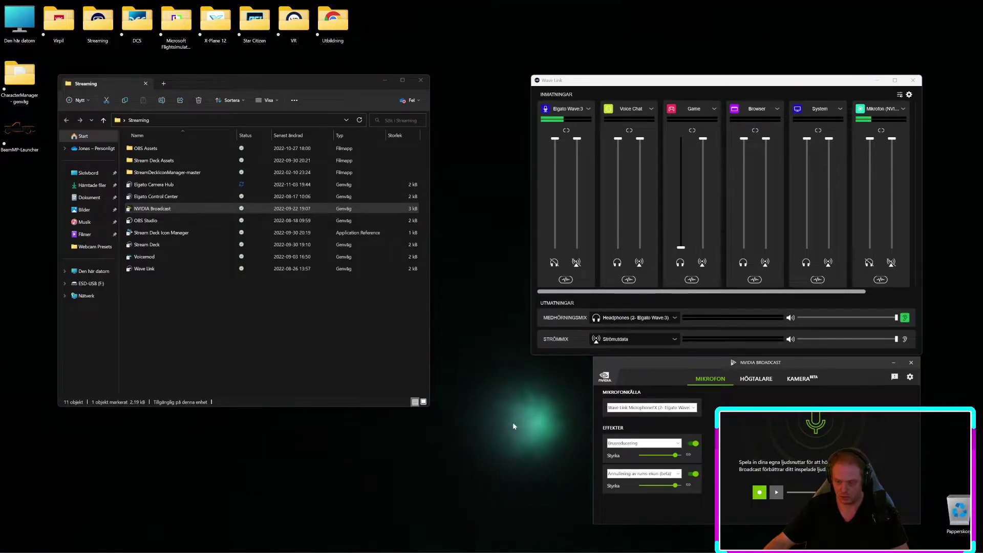
mouse_move(936, 544)
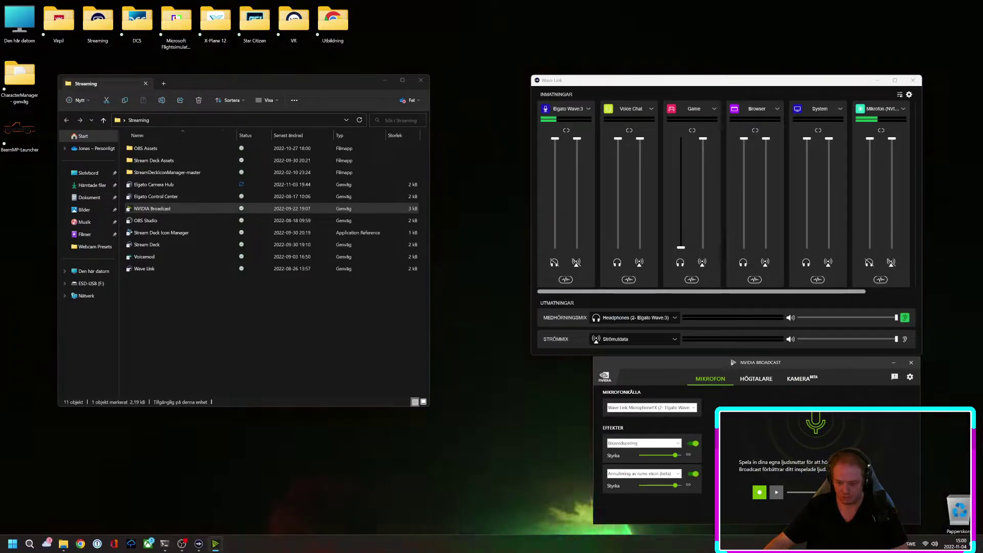
click(933, 545)
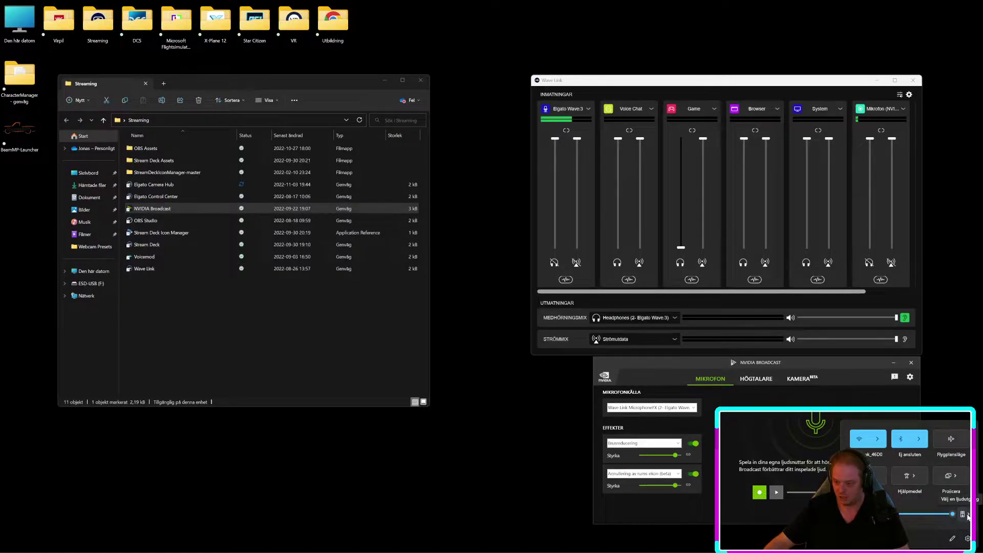
click(967, 514)
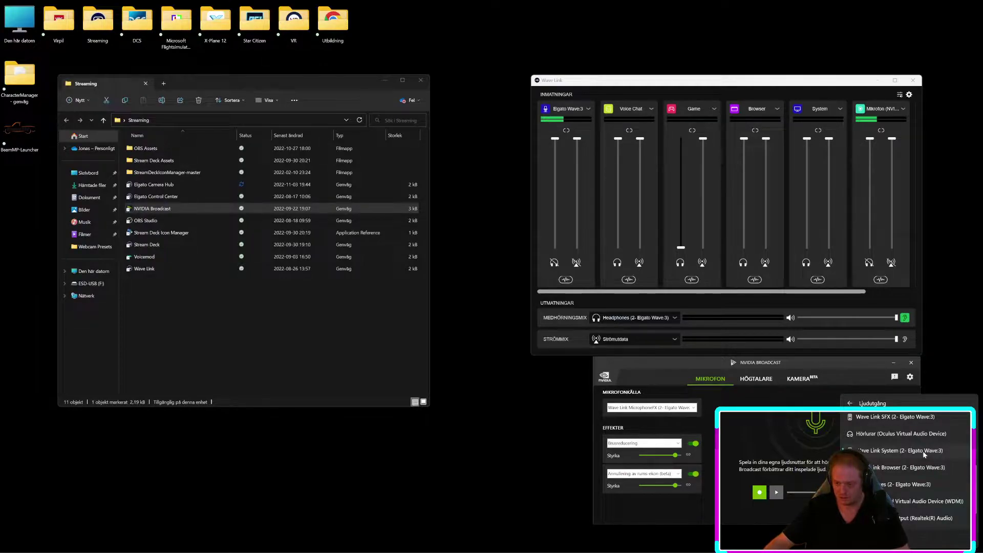
scroll(923, 451, down, 1)
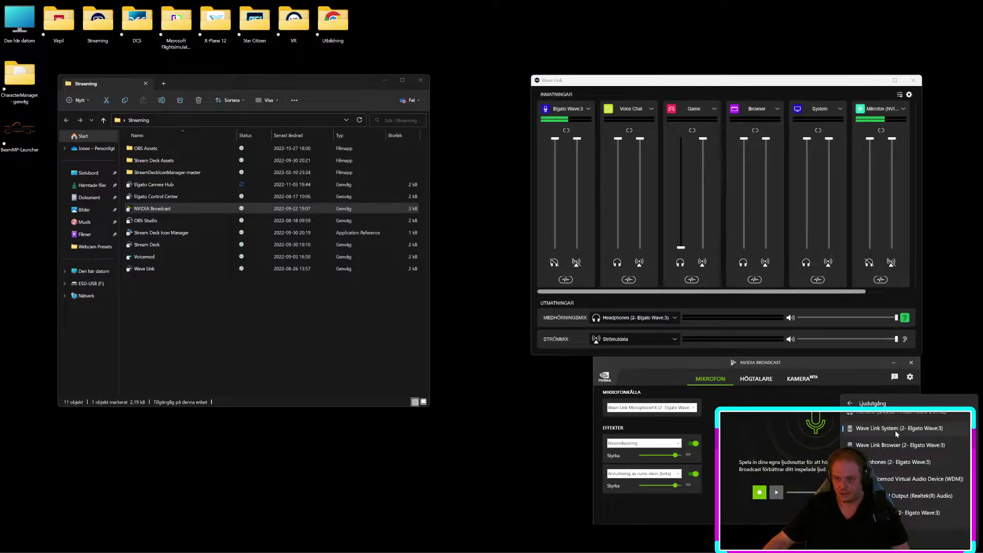
Dismiss Quick Settings and bring the Wave Link mixer window to the front.
click(637, 84)
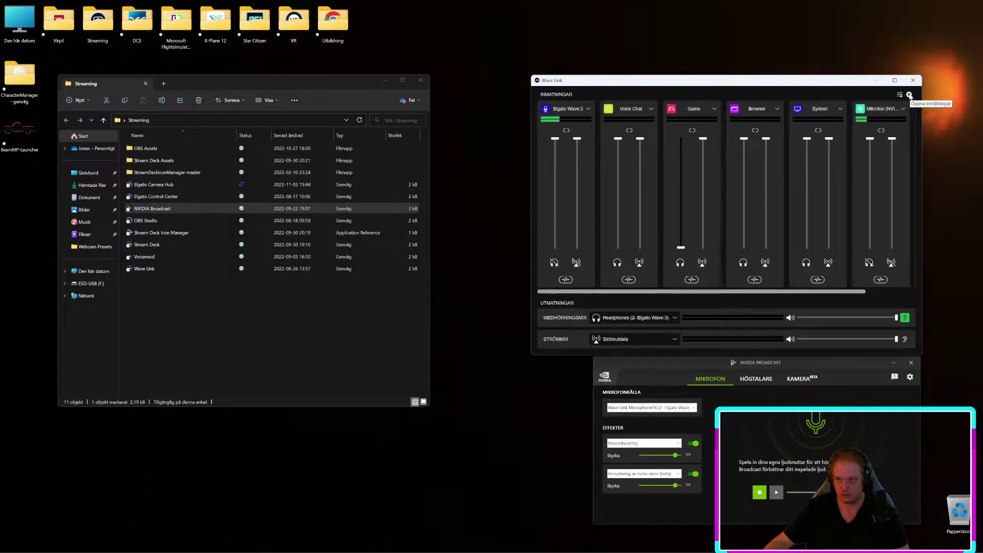
Check Wave Link's audio effect settings, then list Wave:3 channel effects, including NVIDIA Broadcast Noise Removal.
click(909, 95)
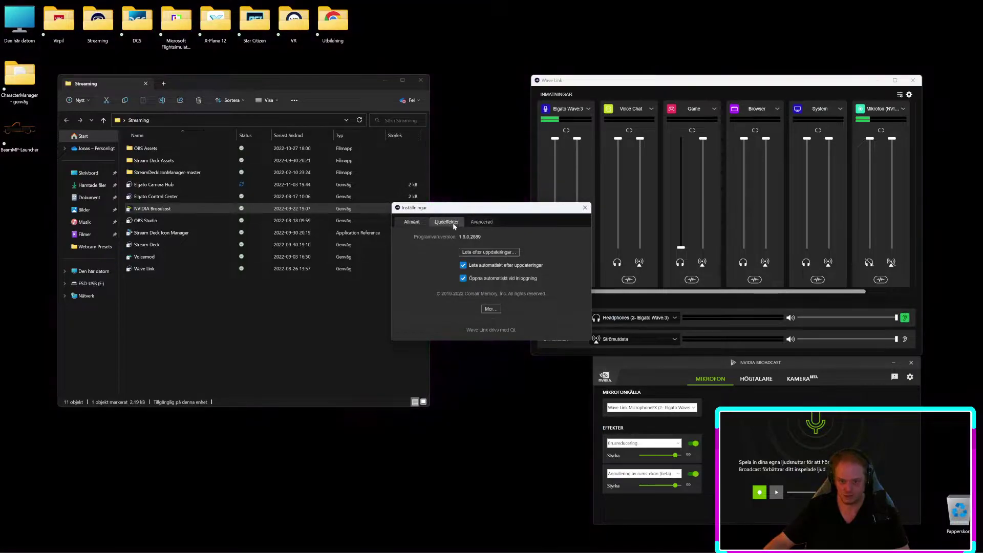
click(455, 222)
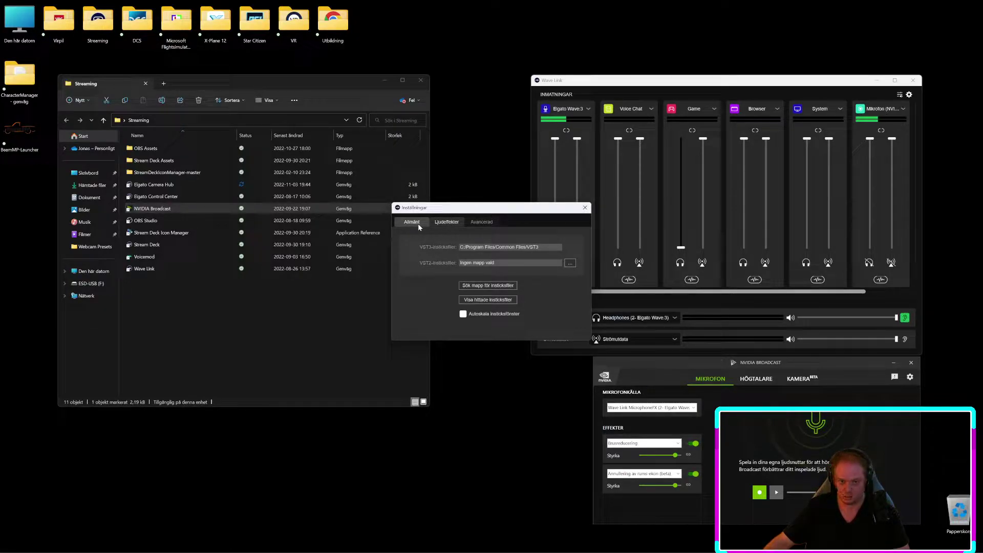
click(584, 209)
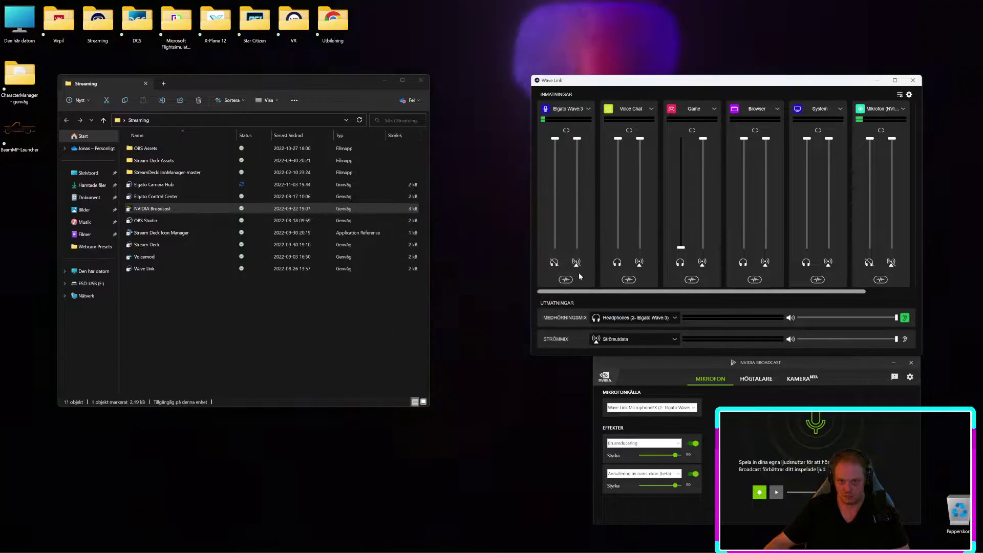
click(565, 279)
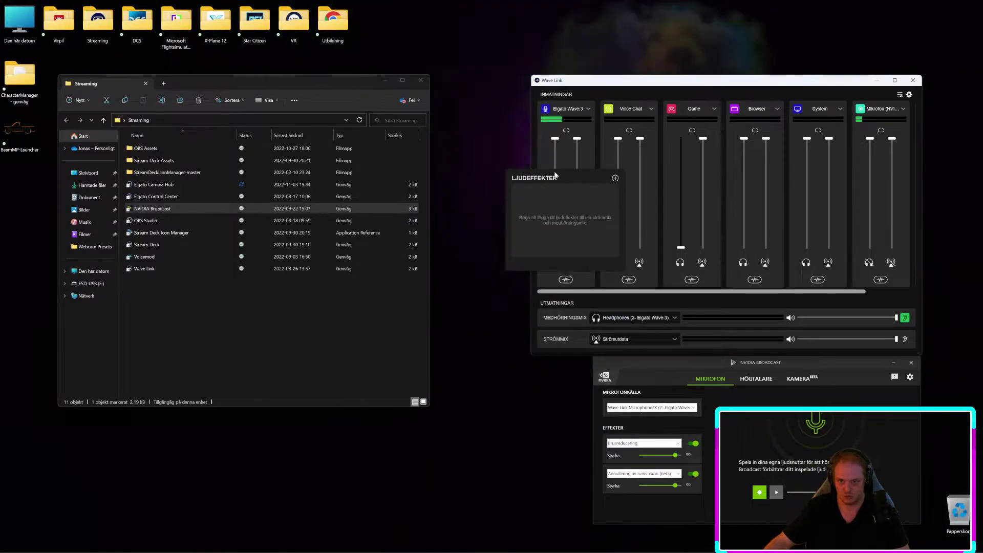
click(615, 179)
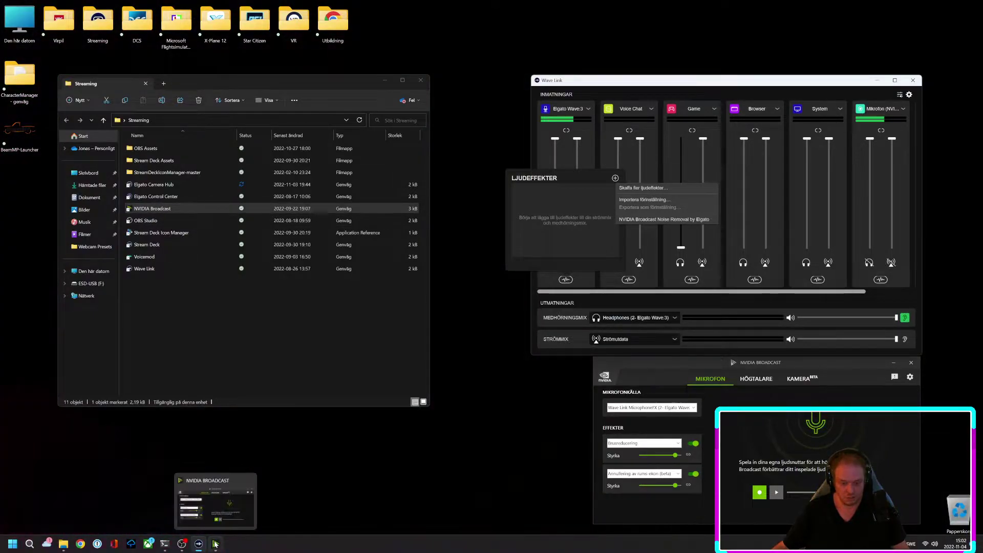
Close the Wave Link effects list, centre NVIDIA Broadcast, and check its version on the microphone page.
click(215, 543)
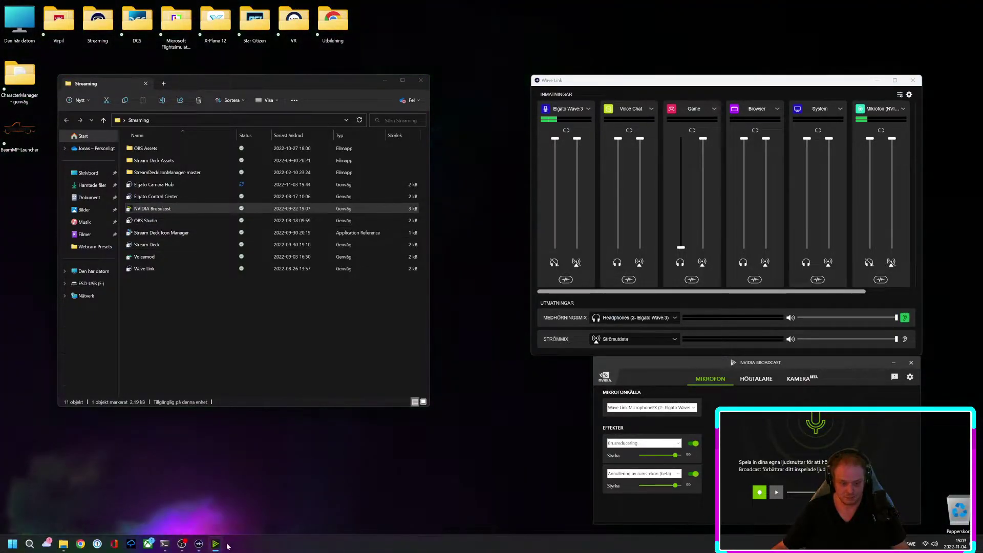
mouse_move(189, 547)
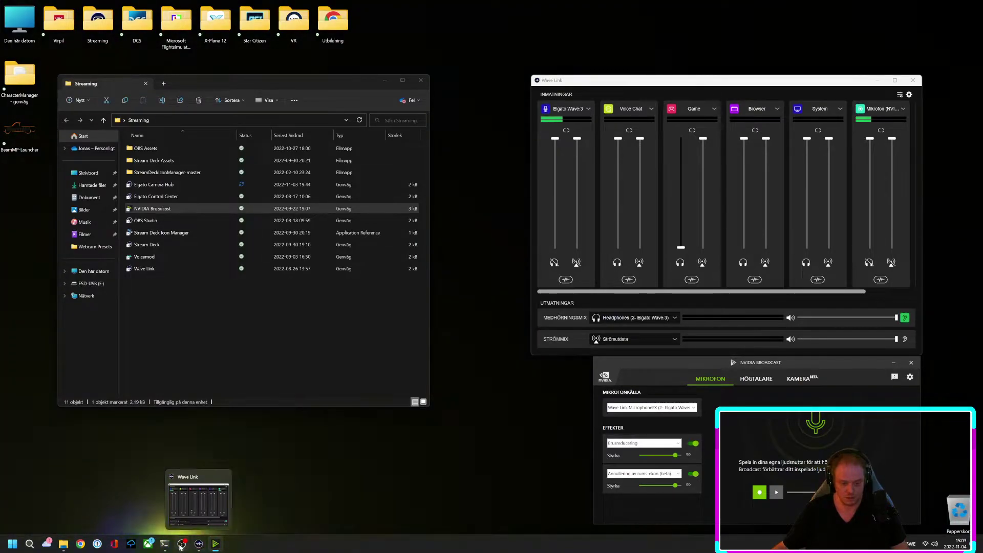
click(222, 507)
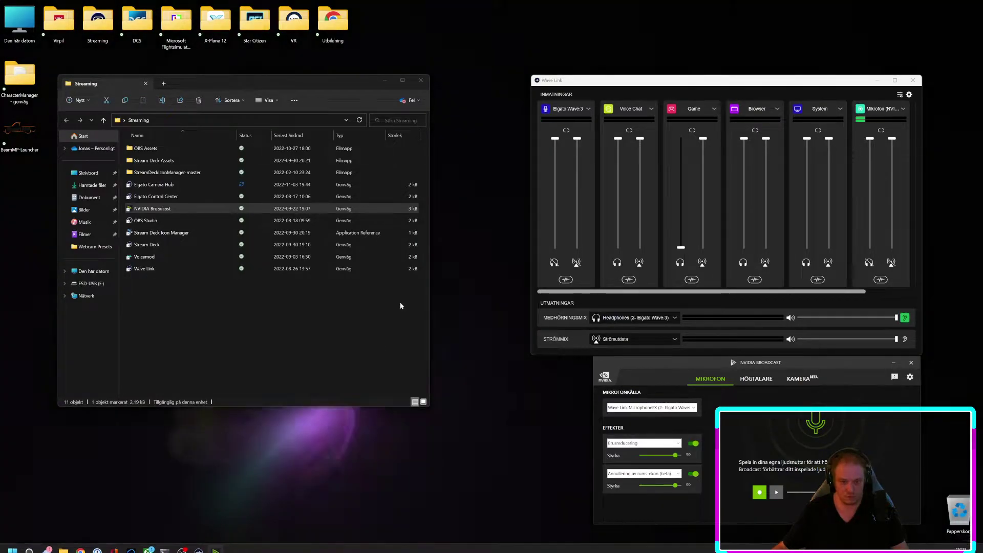
drag(737, 362, 307, 113)
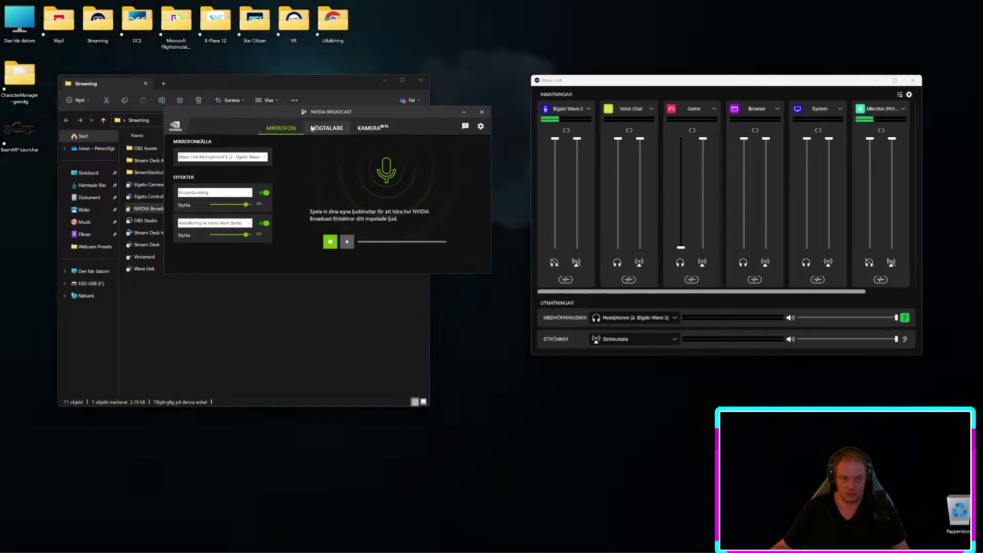
click(481, 127)
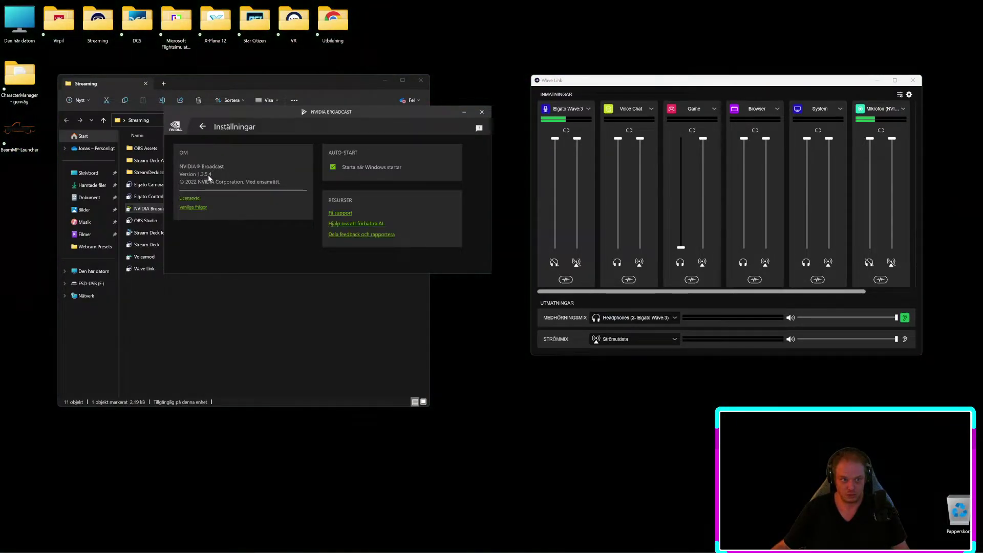
click(206, 126)
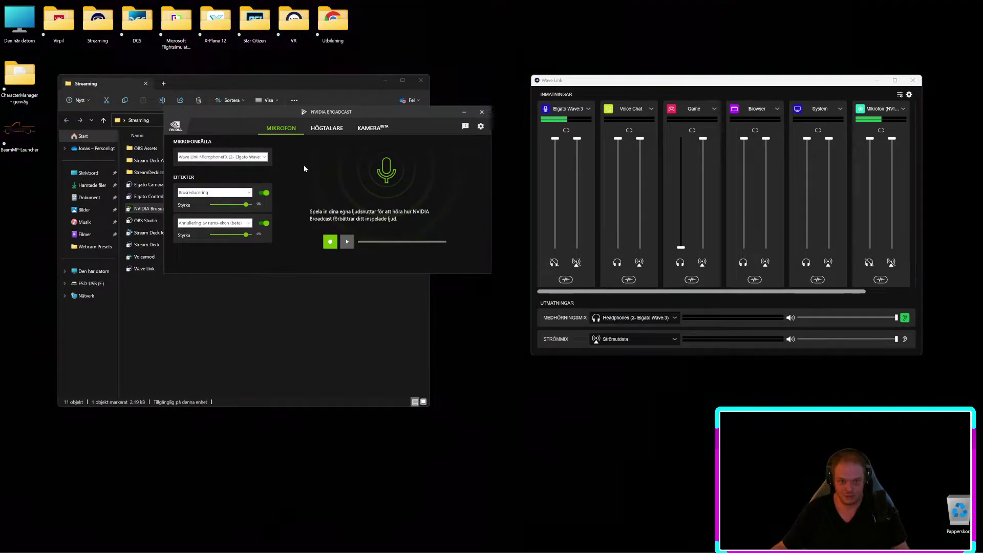
Move the NVIDIA Broadcast window up and to the right, clear of the folder list.
drag(268, 119, 301, 89)
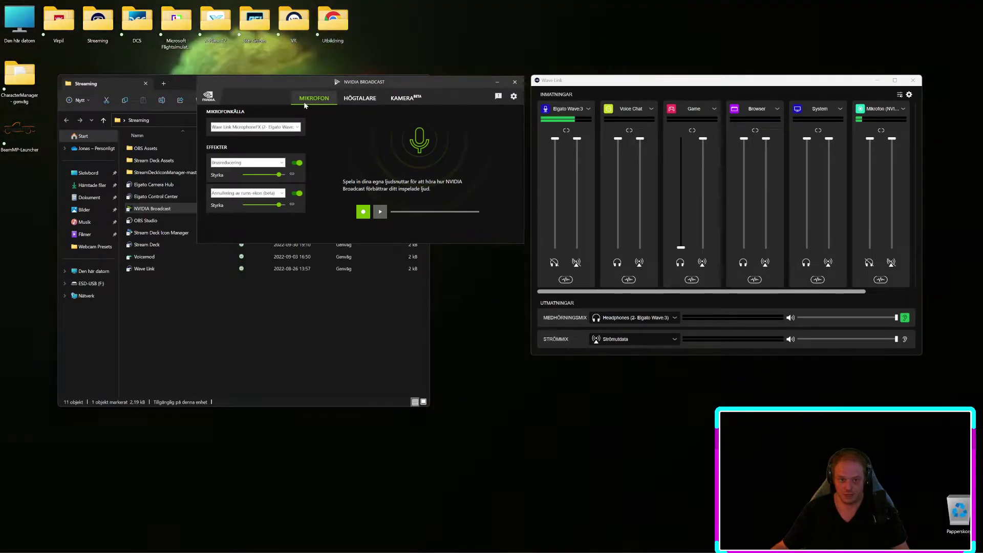
click(405, 99)
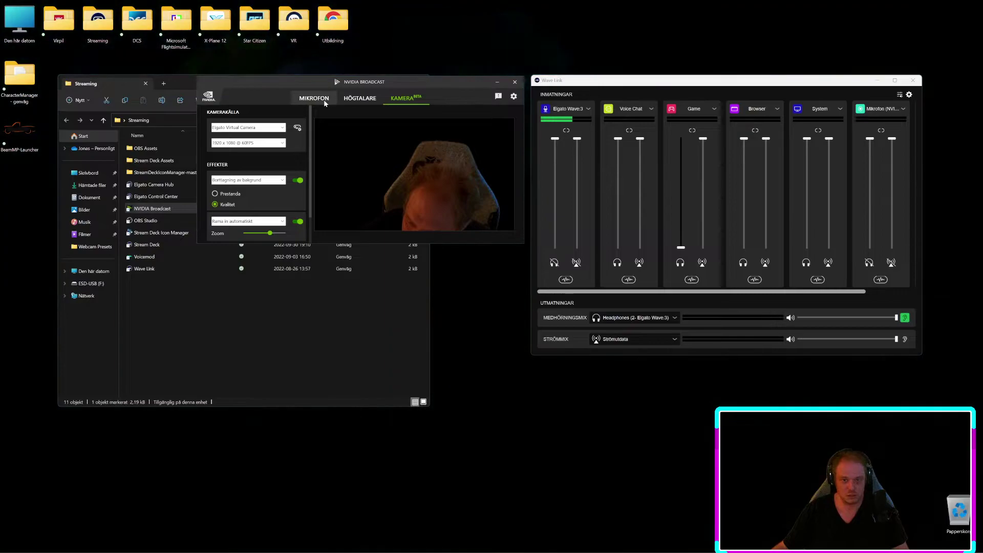
click(324, 101)
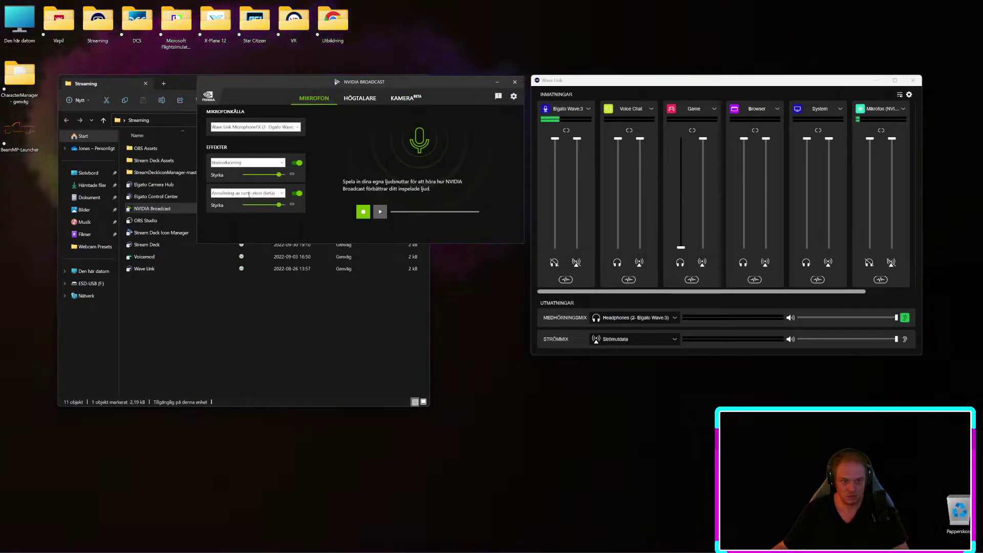
click(402, 97)
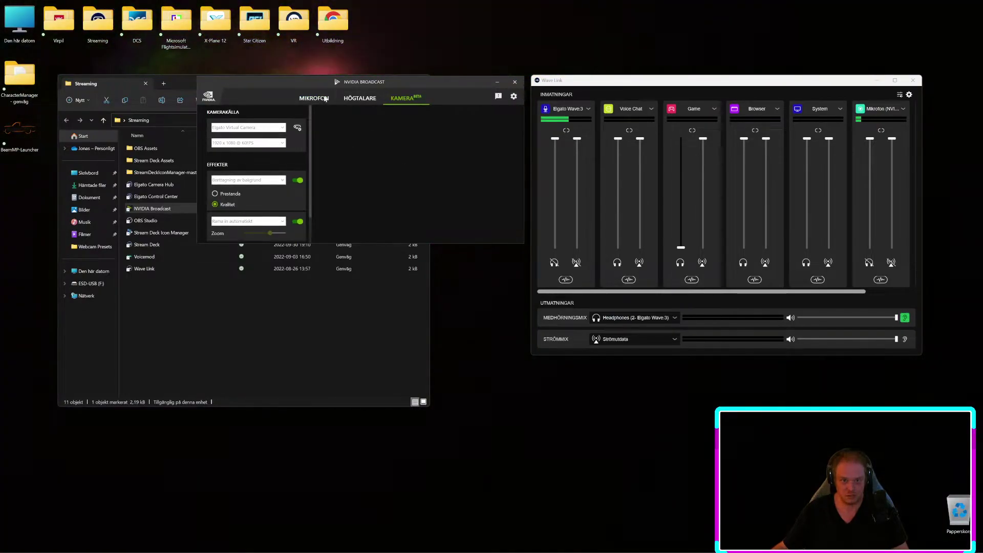
click(326, 98)
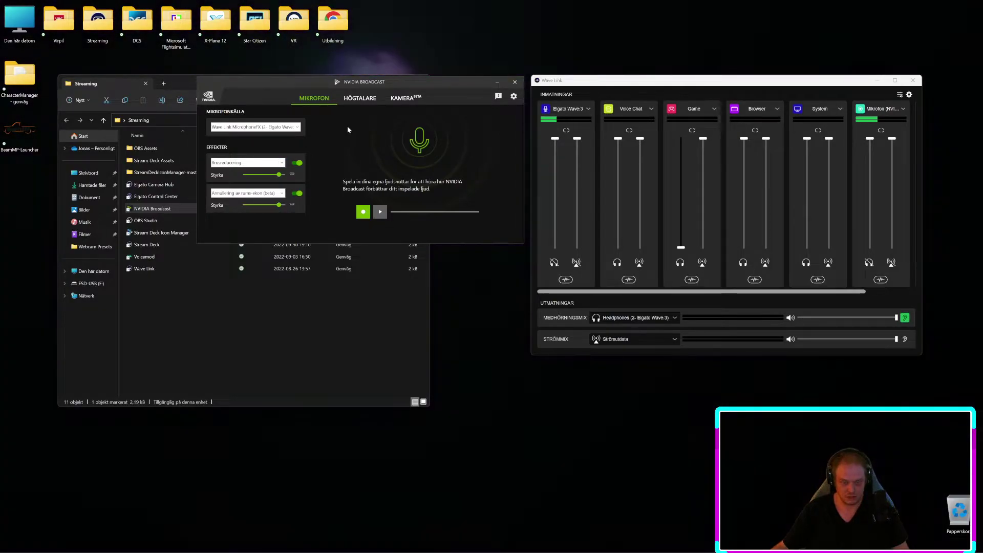
Bring OBS Studio forward to its Streaming scene and open the Arkiv menu.
mouse_move(266, 546)
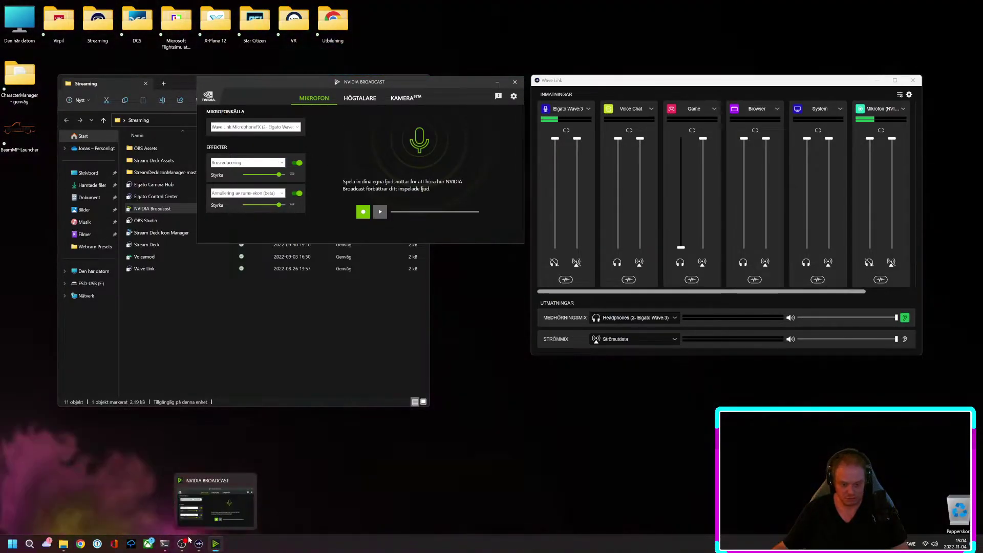
mouse_move(200, 547)
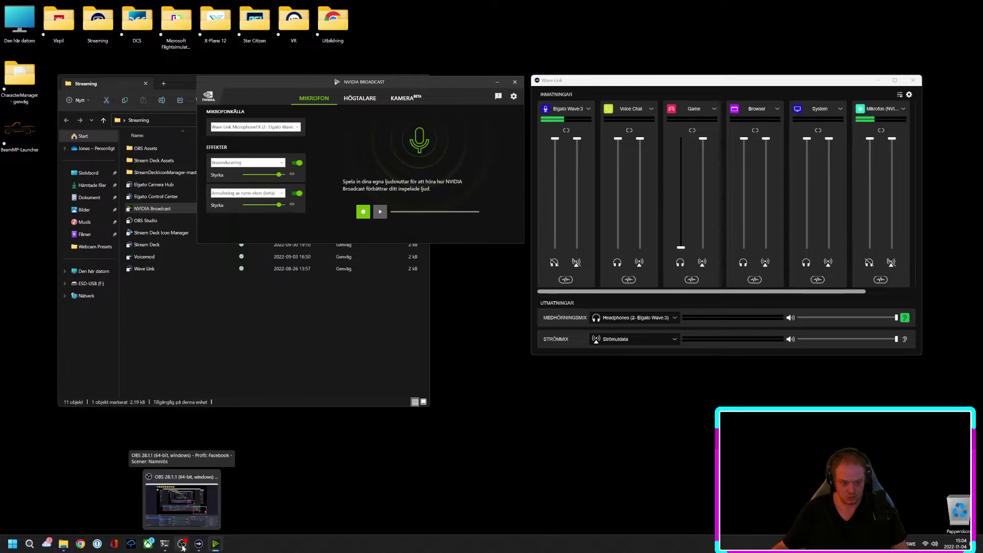
click(182, 546)
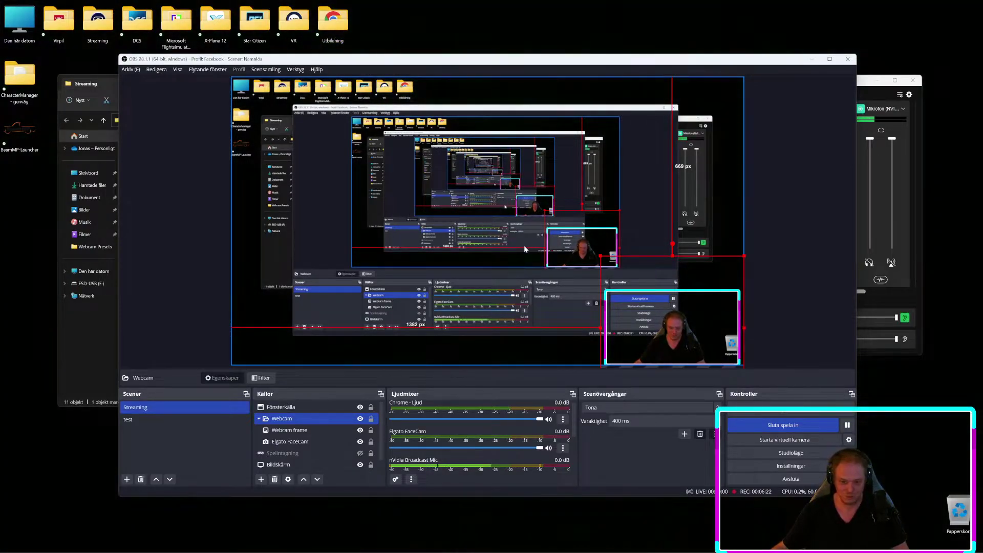
click(130, 70)
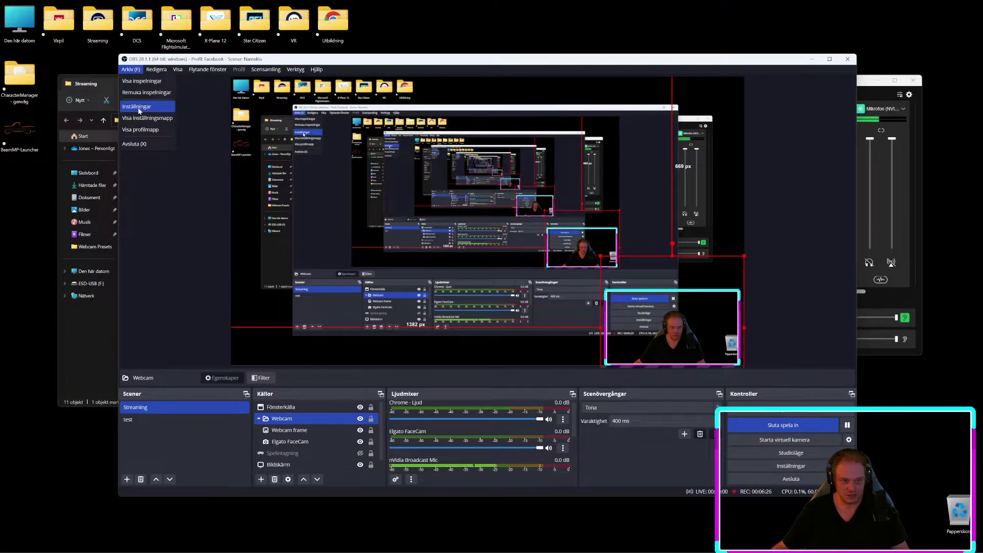
Open OBS Settings on the Ljud page, showing Mikrofon (NVIDIA Broadcast) as Mic/Auxiliary Audio.
click(137, 107)
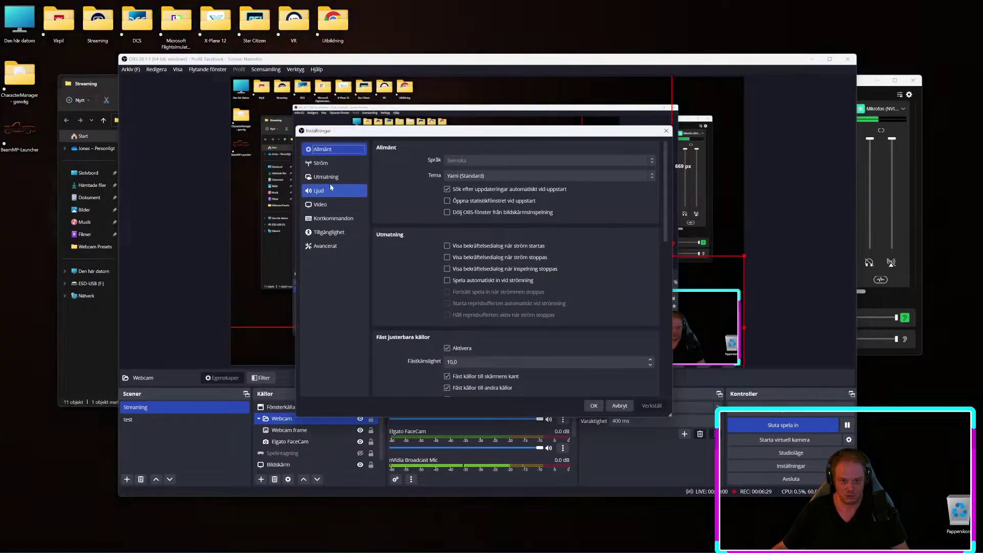
click(325, 192)
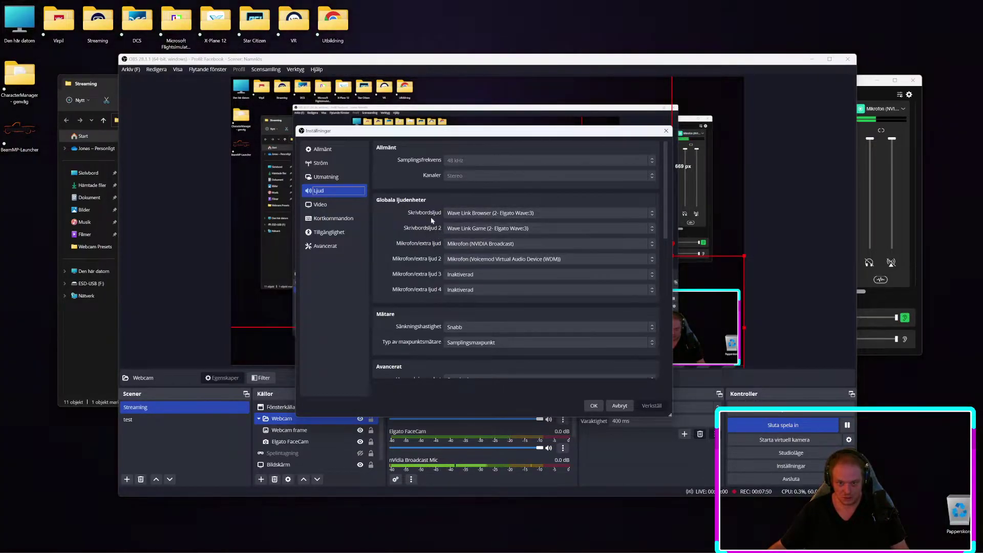
Close Settings and verify the nVidia Broadcast Mic source uses the Mikrofon (NVIDIA Broadcast) device.
click(593, 406)
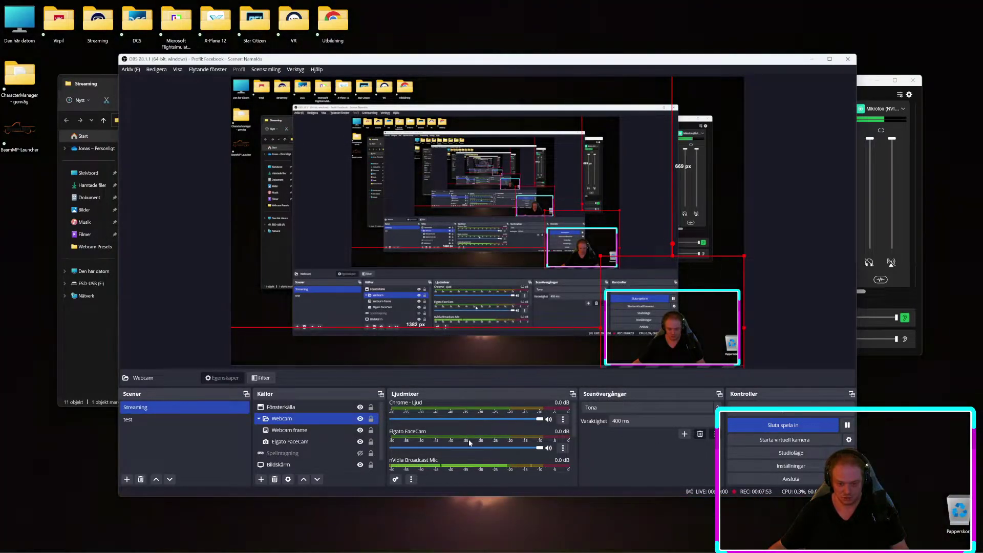
scroll(489, 452, down, 1)
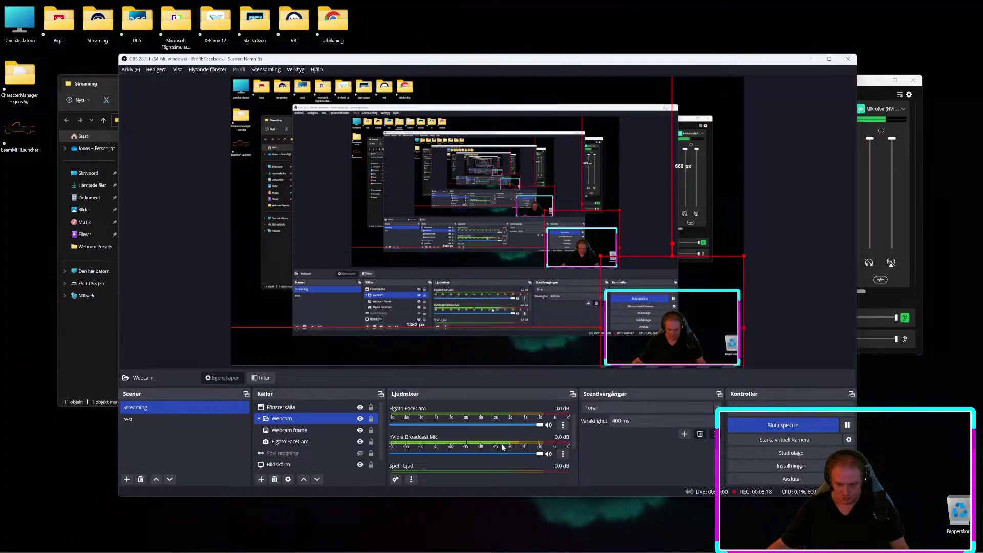
click(562, 454)
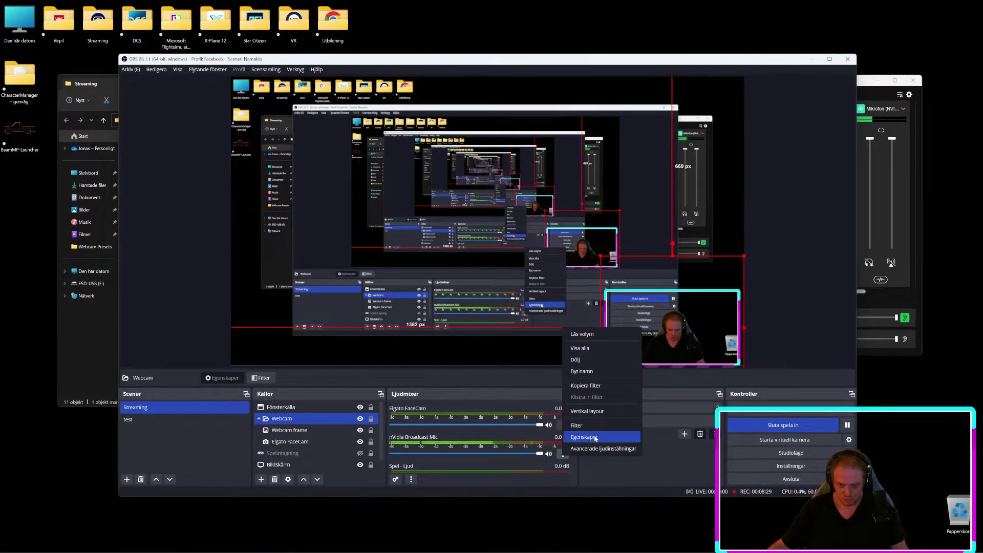
click(594, 436)
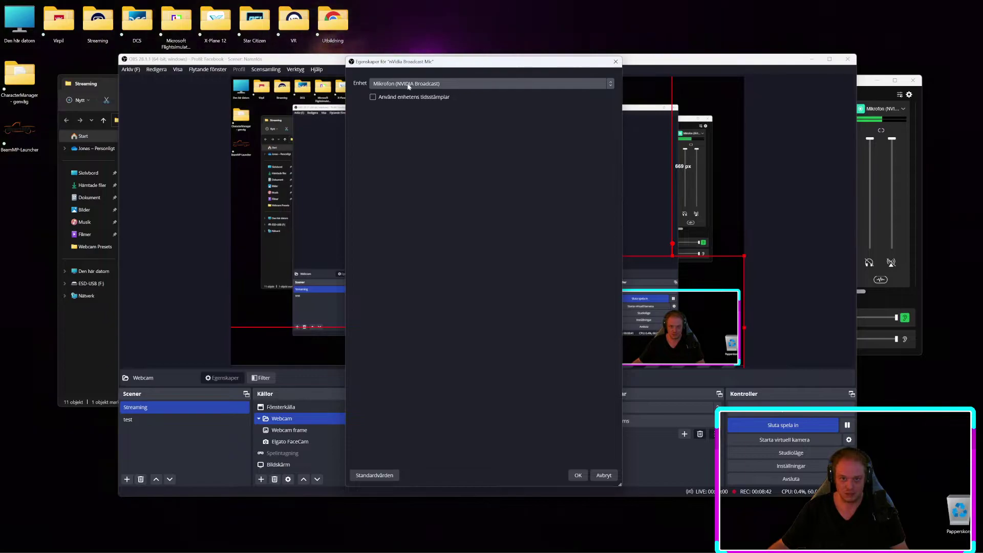
click(578, 475)
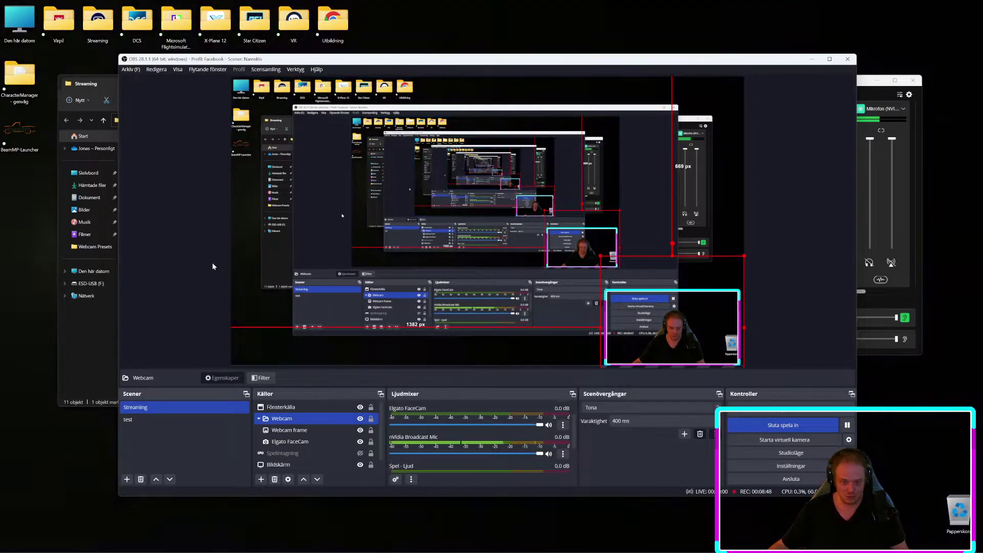
Move OBS aside and minimize it, placing NVIDIA Broadcast's microphone effects page in view.
drag(233, 59, 426, 56)
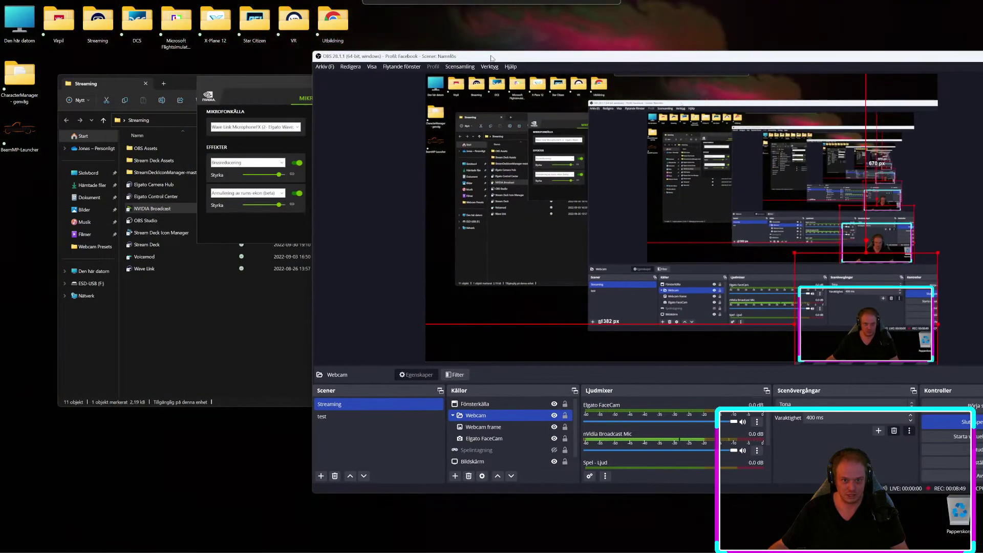
drag(282, 84, 121, 183)
drag(604, 55, 501, 63)
click(902, 63)
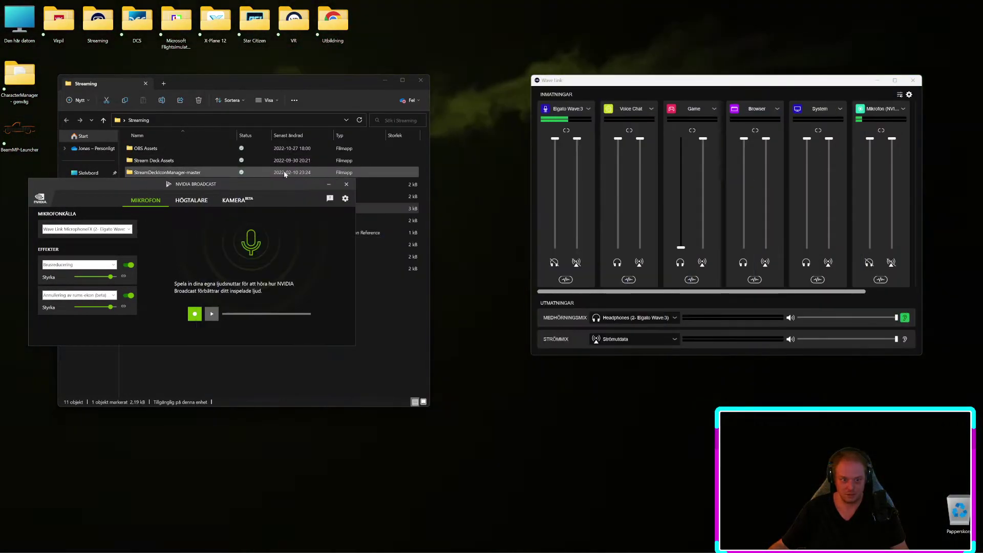
drag(236, 189, 568, 195)
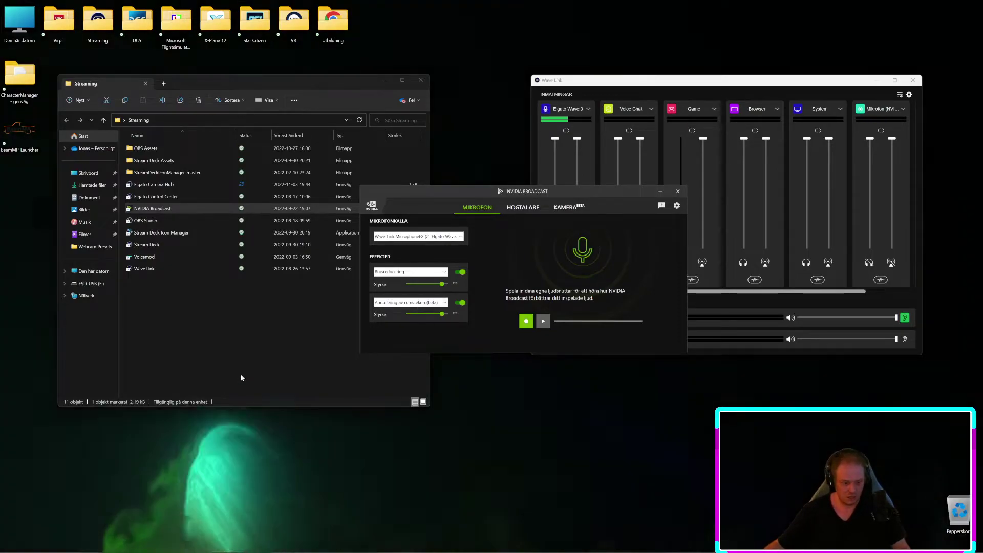
Type random keyboard-mashed test text into Windows search to test noise removal.
click(13, 544)
click(29, 544)
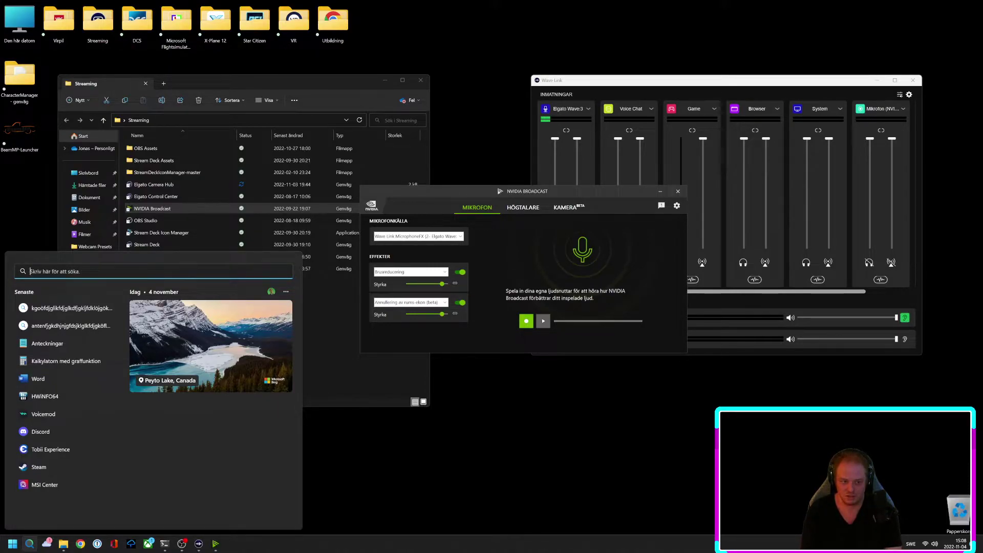
text(hufdhkujfhkjshfukjdshfsduhfhuiosdhfiuhsdiuhfiudhfius)
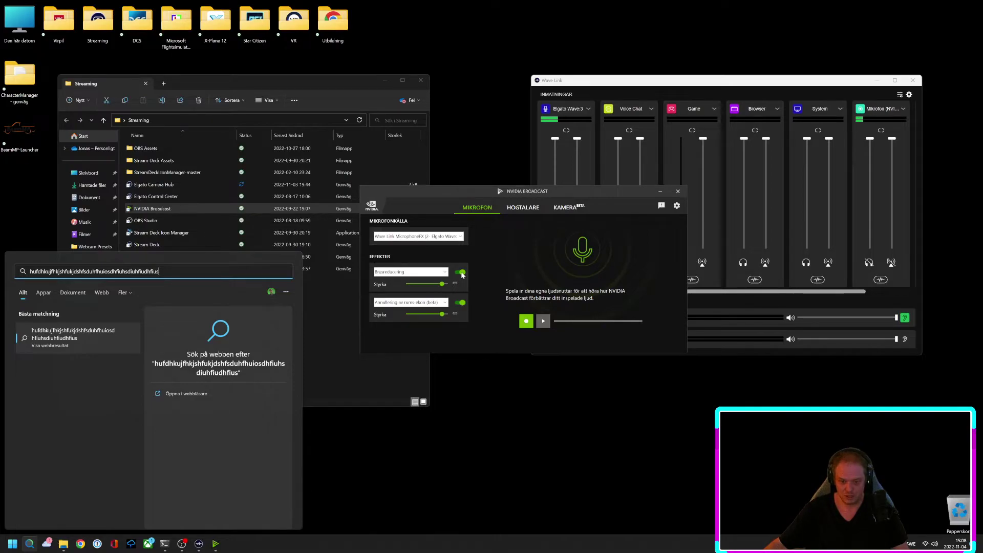
click(460, 273)
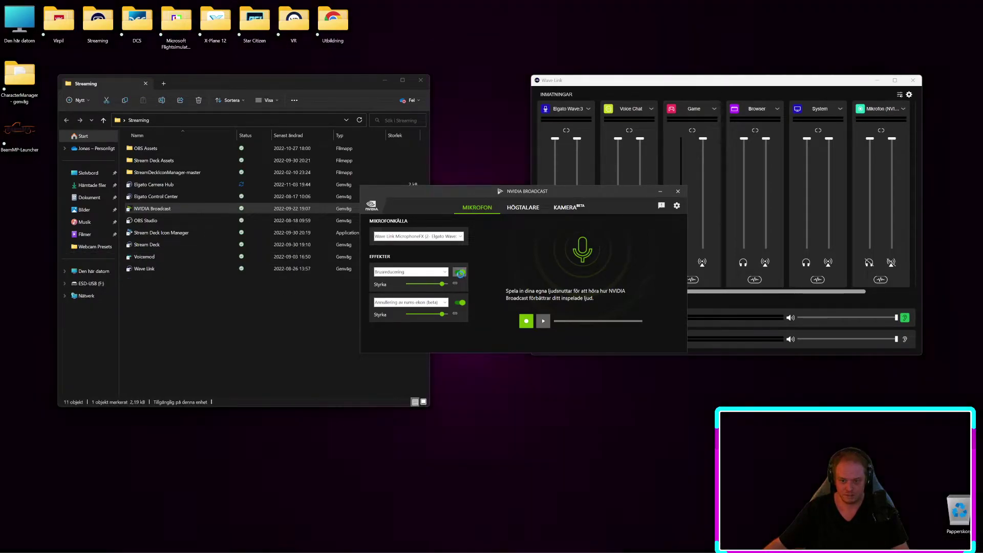
click(460, 272)
click(461, 303)
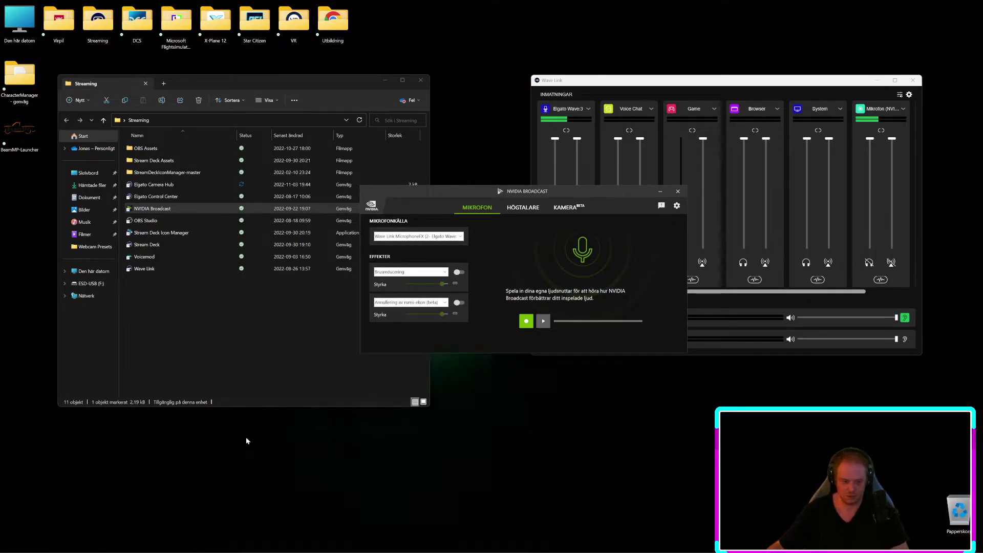
click(12, 543)
text(ghufjh)
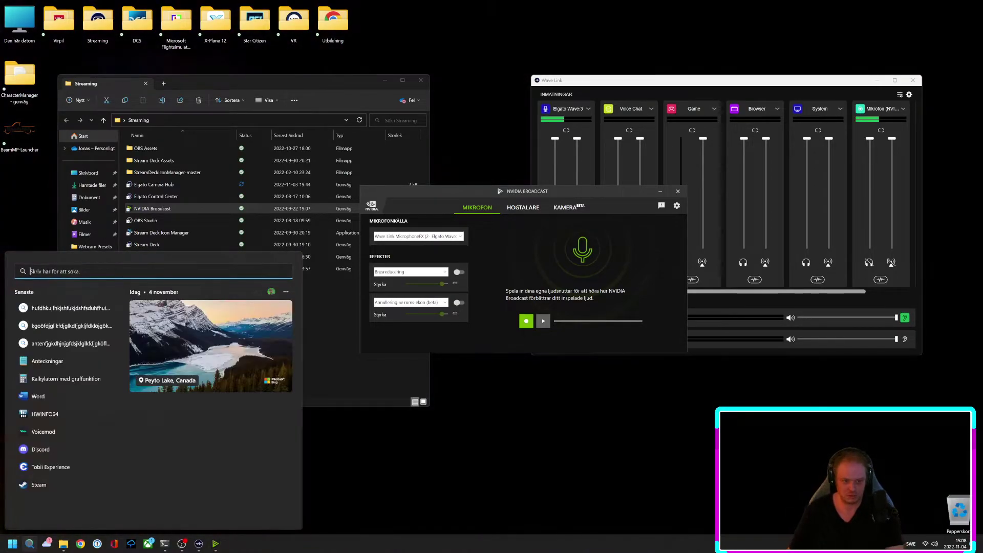
text(gjkfhgkjhfjkhgkjfdhgkjhdfhjkg)
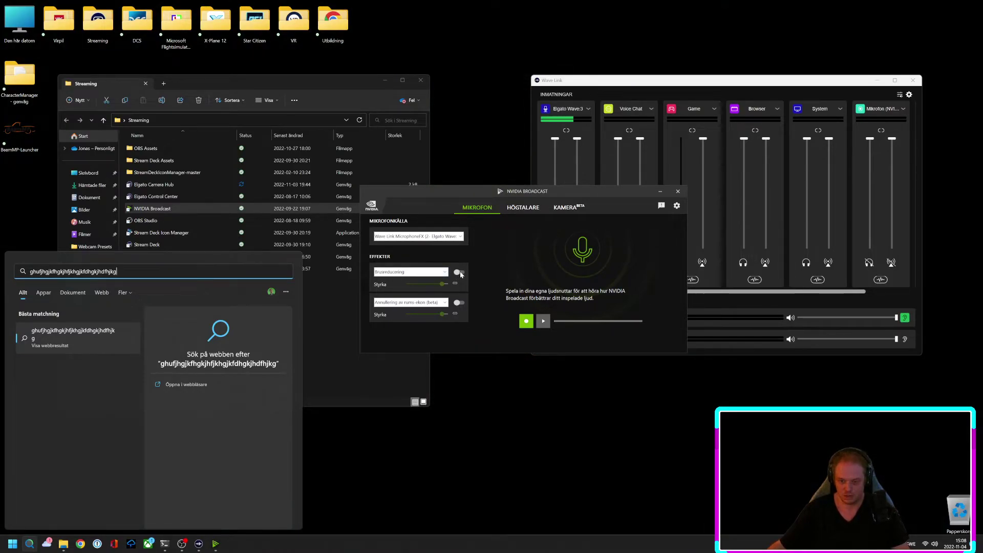
click(460, 273)
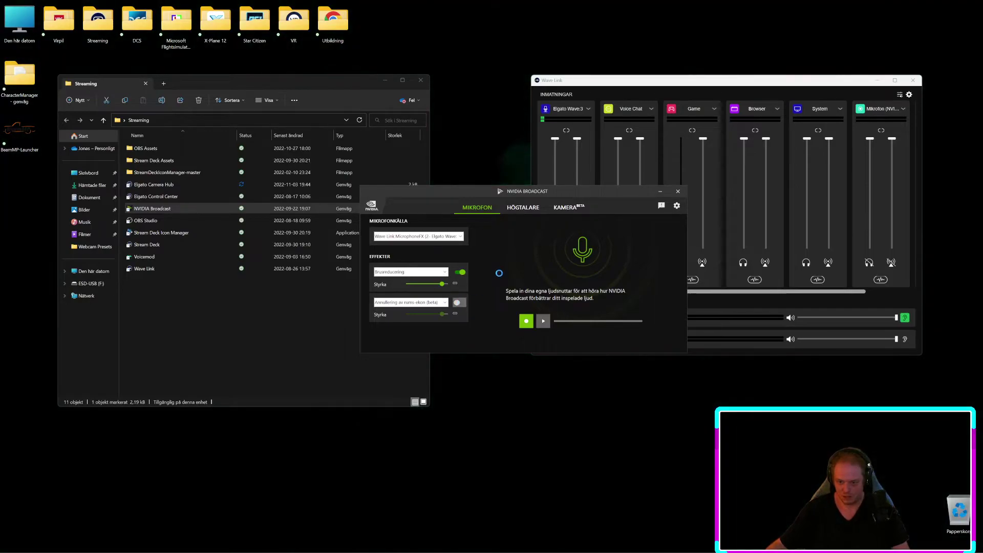
click(460, 303)
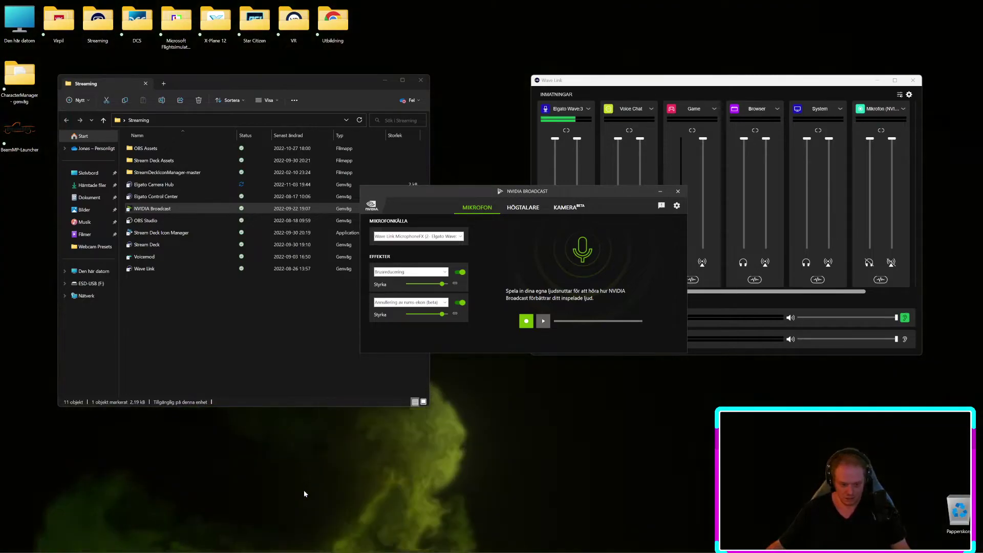
mouse_move(259, 552)
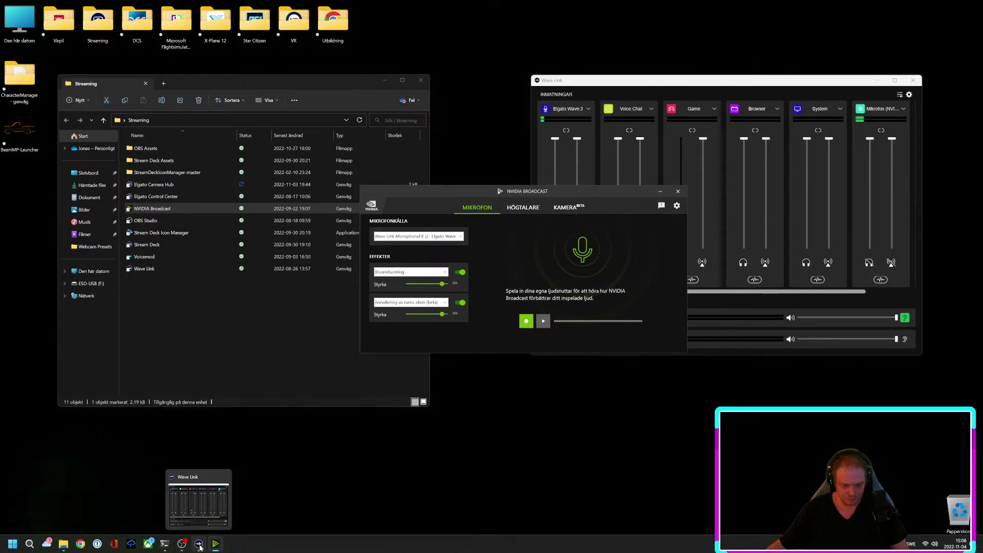
Restore OBS and confirm Elgato FaceCam uses the Elgato Facecam device at 1920x1080, 60 FPS.
click(184, 544)
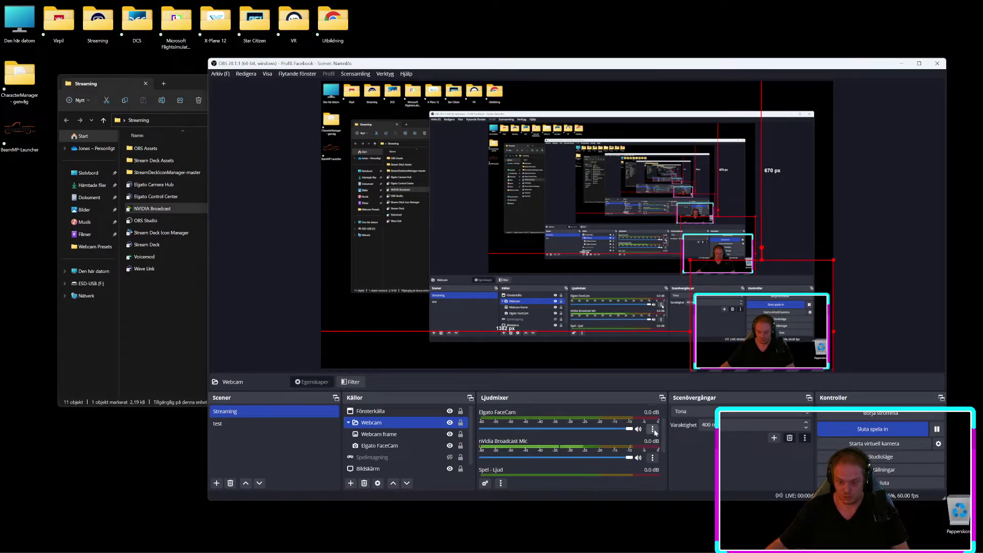
click(652, 429)
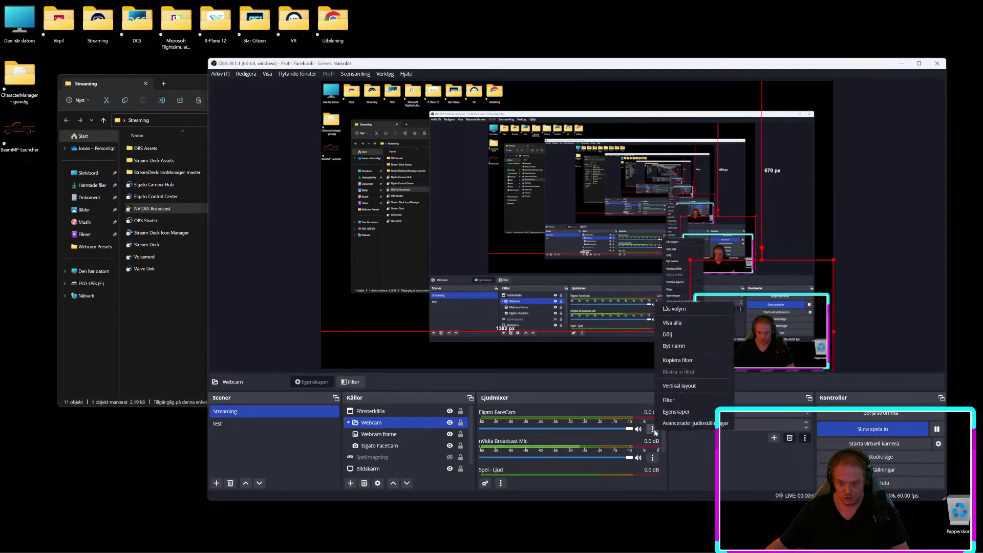
click(675, 411)
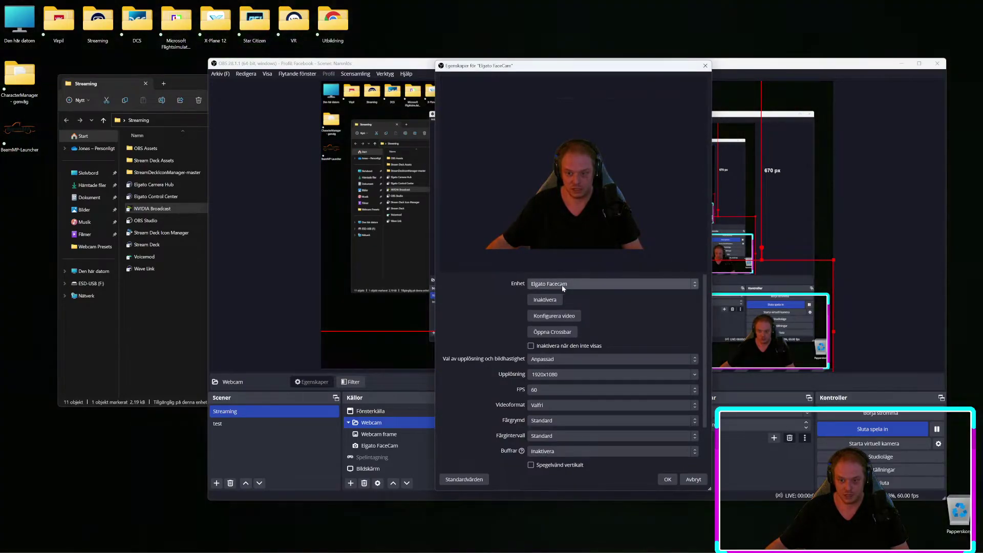
click(576, 283)
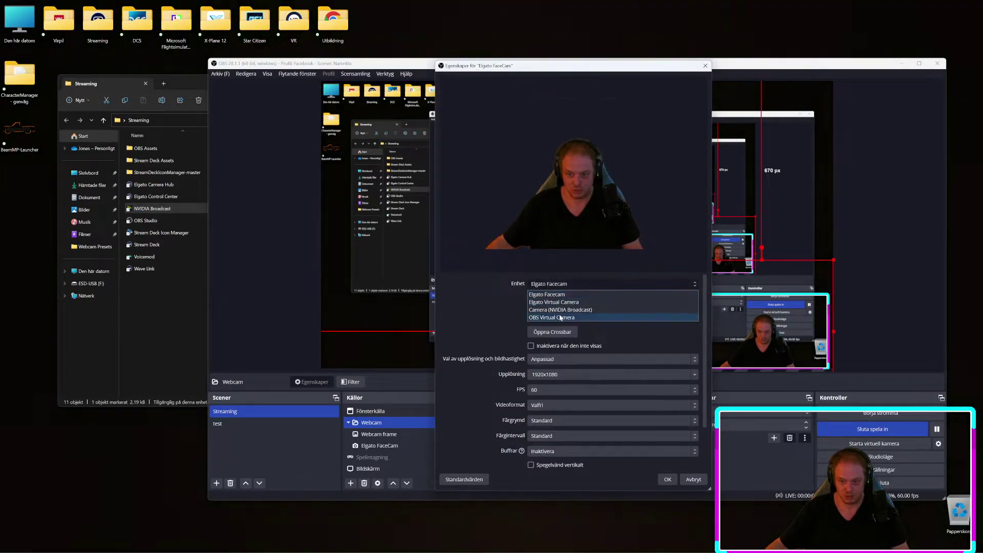
click(561, 295)
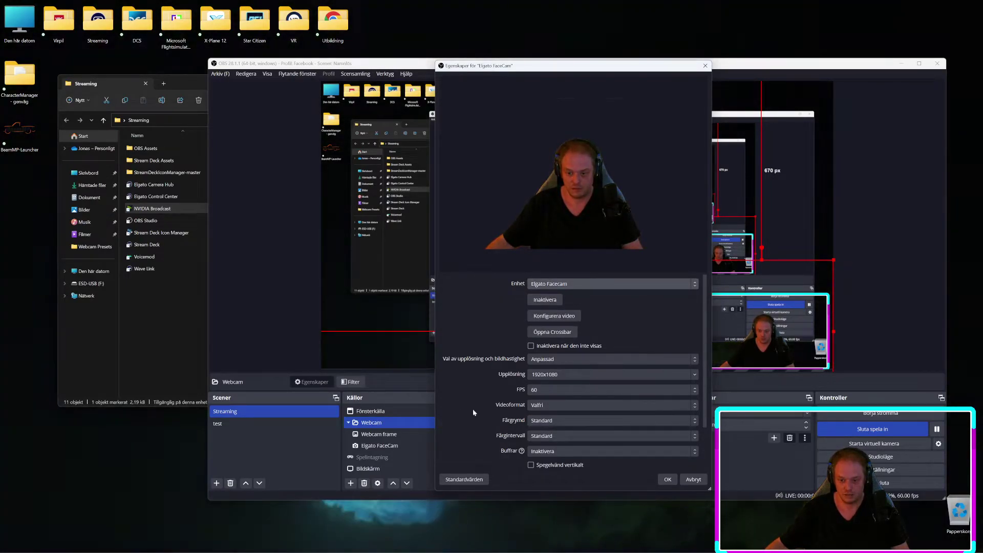
scroll(481, 415, down, 2)
click(667, 480)
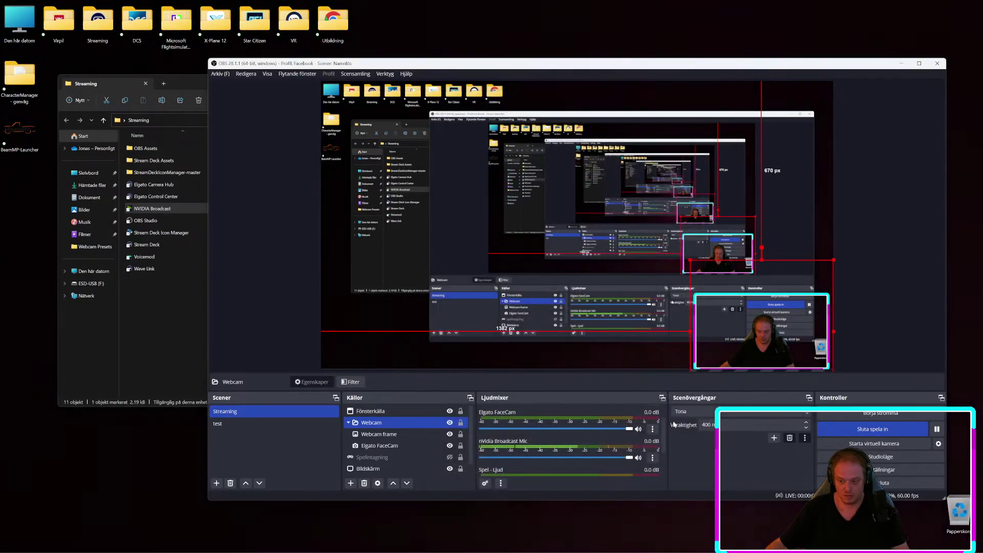
click(652, 429)
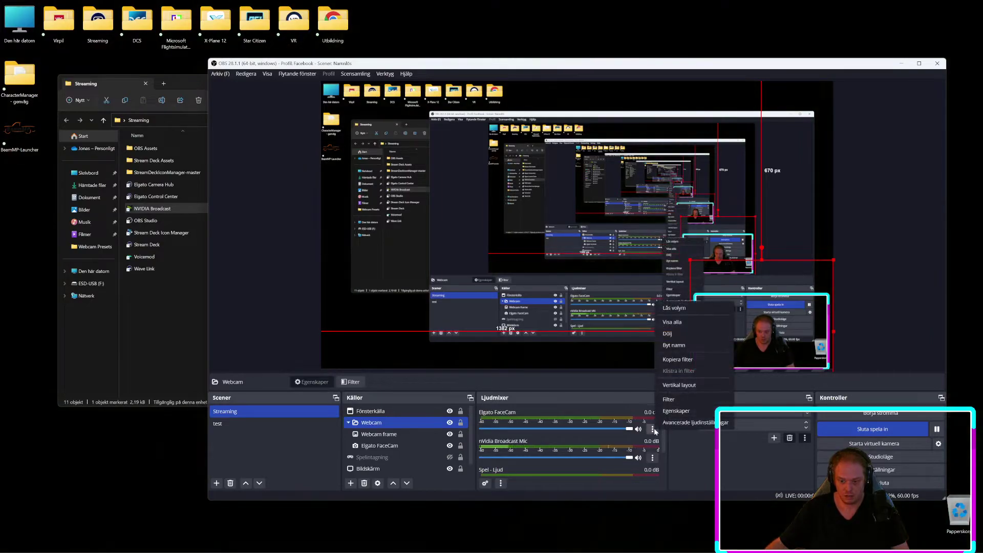
Open the Elgato FaceCam filters and click through the Tillämpa LUT and NVIDIA background-removal filters.
click(686, 401)
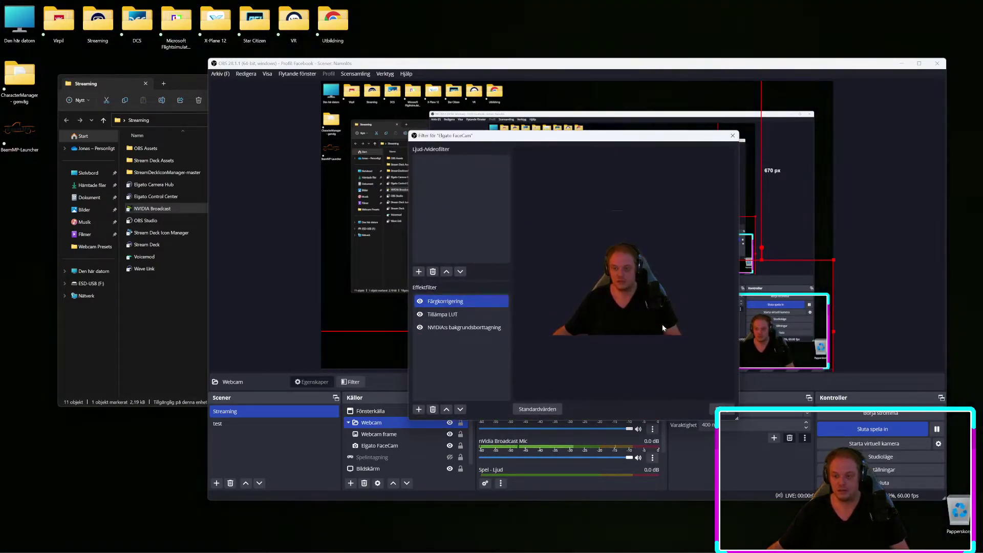
shift+click(463, 315)
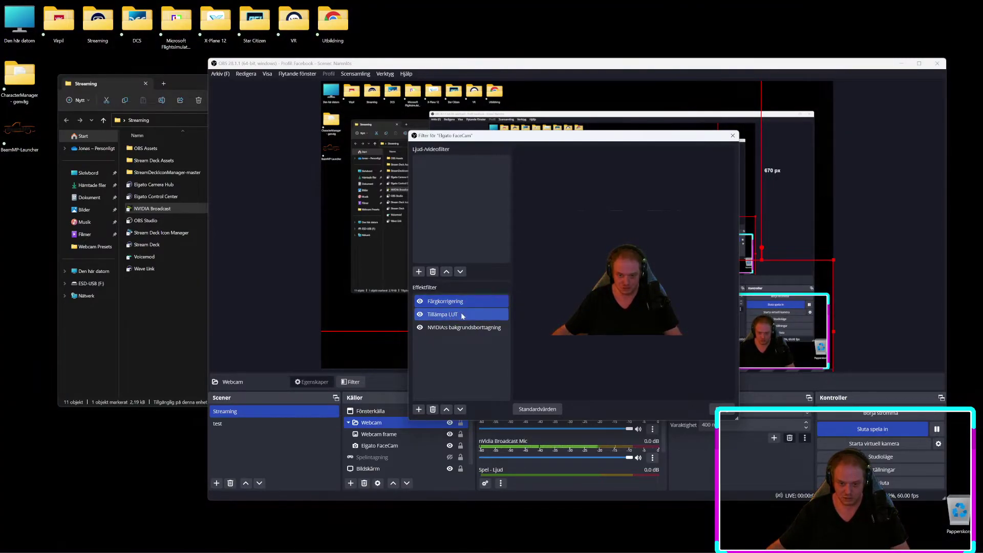
ctrl+click(463, 315)
ctrl+click(463, 328)
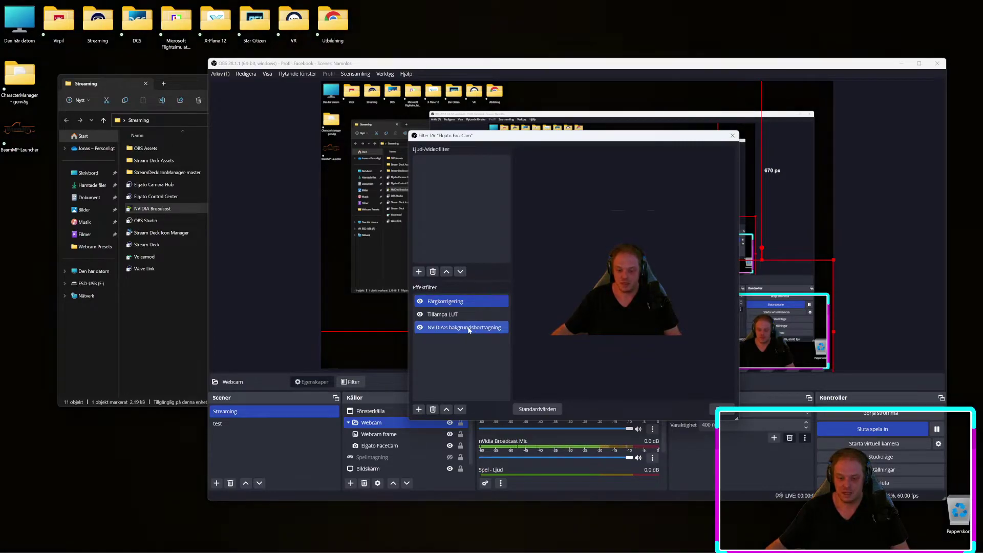
ctrl+click(466, 328)
ctrl+click(445, 328)
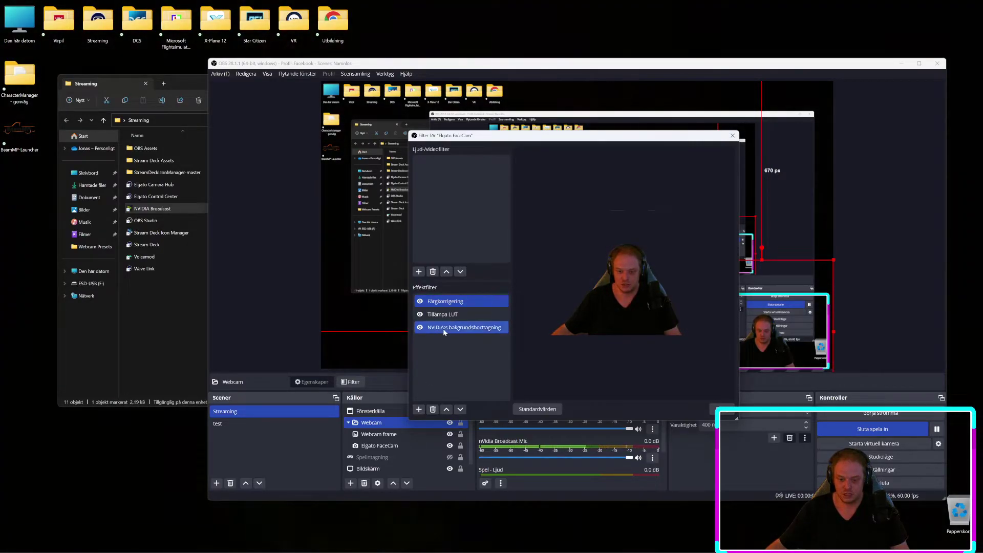
ctrl+click(445, 328)
Open the add-effect-filter list twice without adding a filter, leaving Färgkorrigering selected.
click(418, 409)
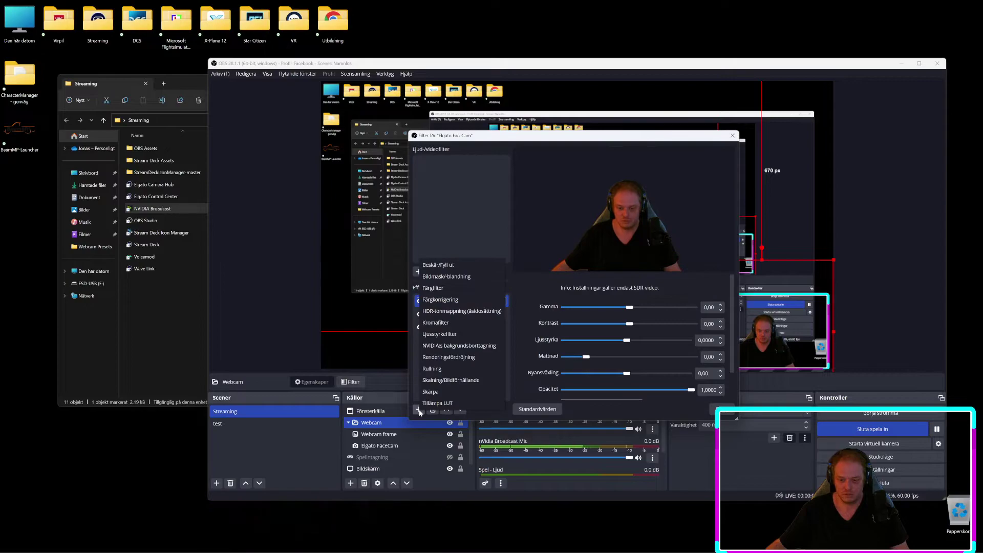
click(410, 347)
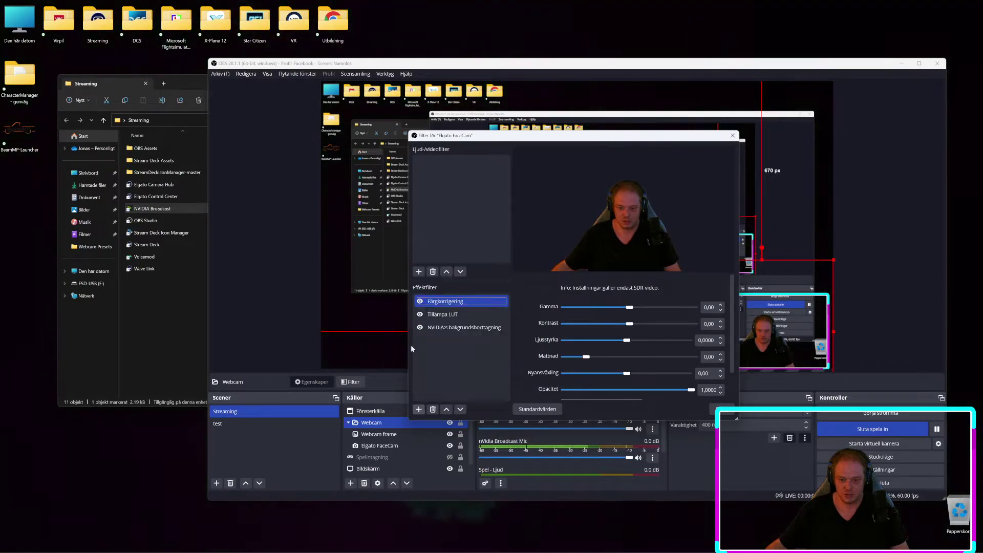
click(419, 409)
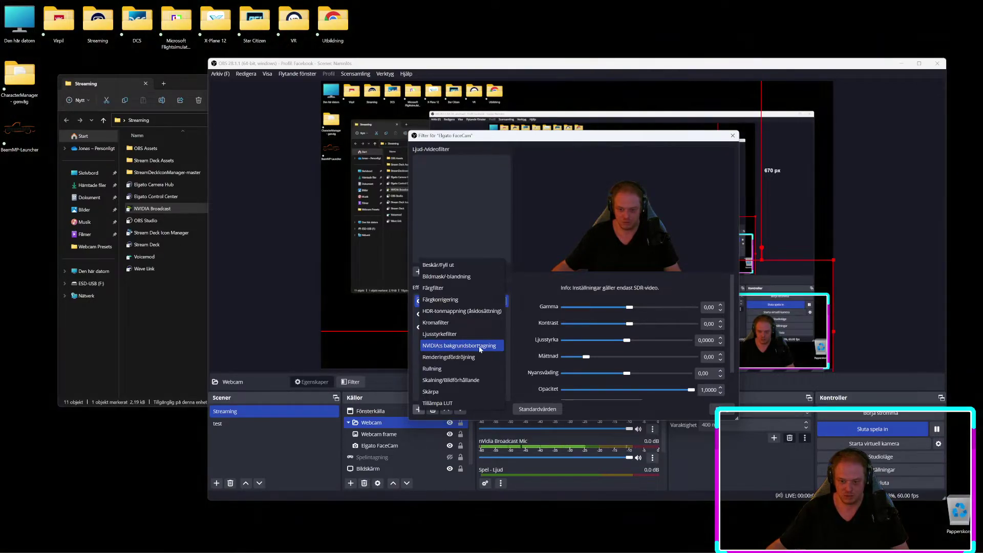
click(444, 351)
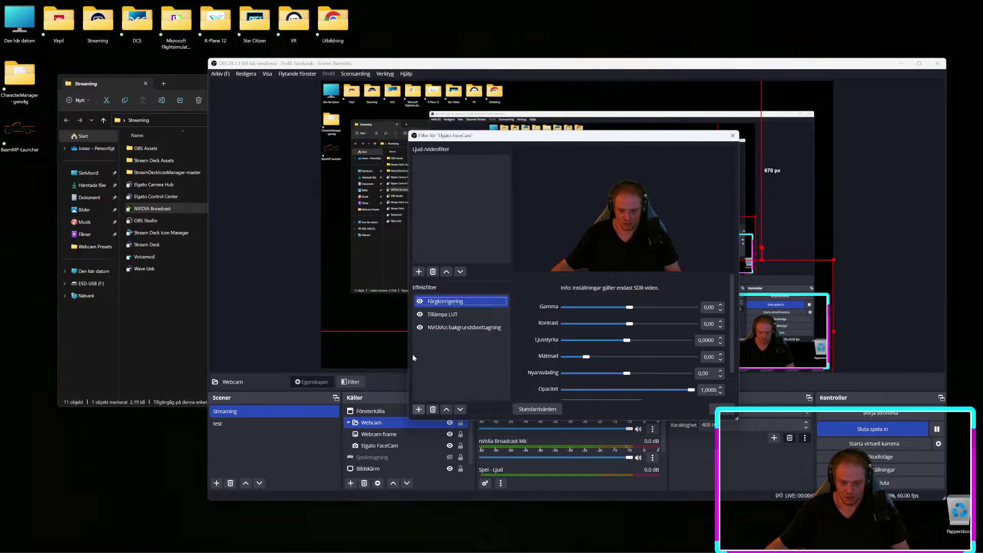
Drag the NVIDIA background-removal Tröskel from 0,90 down to 0,10, then close the FaceCam filters.
drag(554, 300, 581, 301)
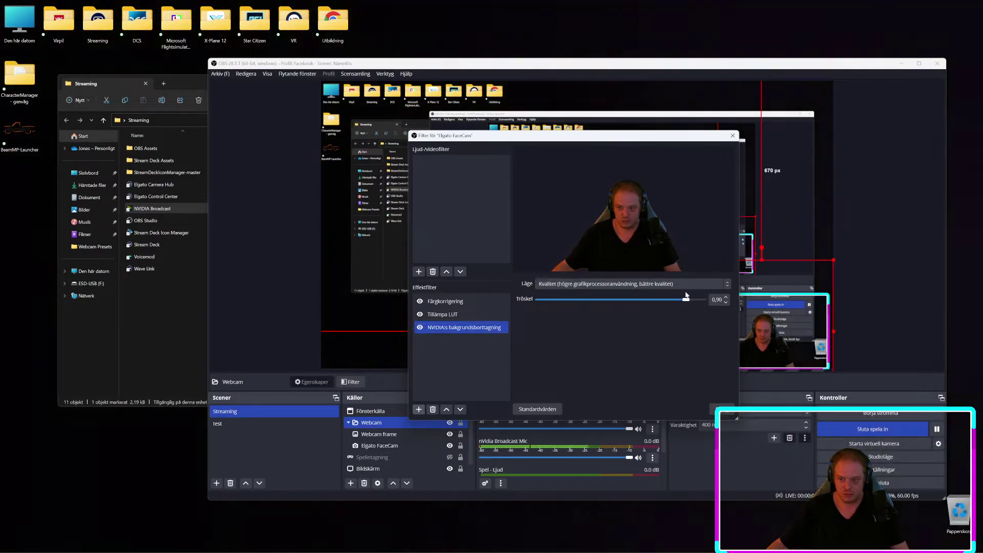
drag(687, 296, 555, 300)
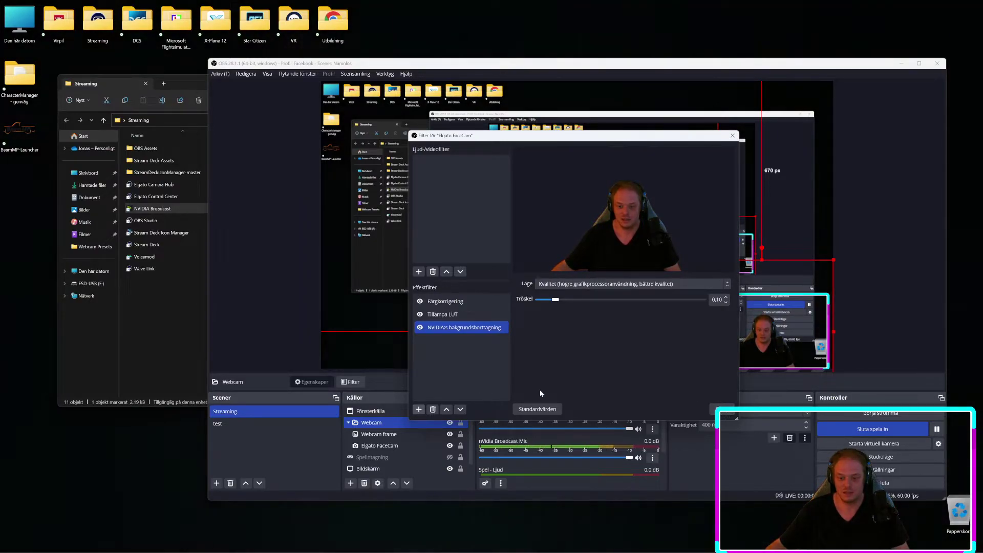
key(Escape)
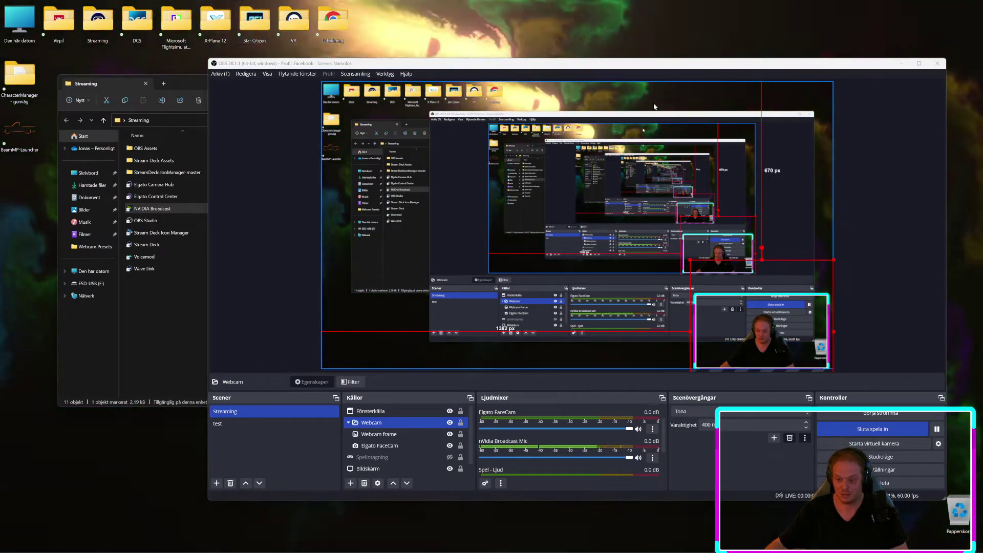
Run the RSI Launcher from the Star Citizen desktop folder and accept the pre-release terms to start the game.
double_click(255, 22)
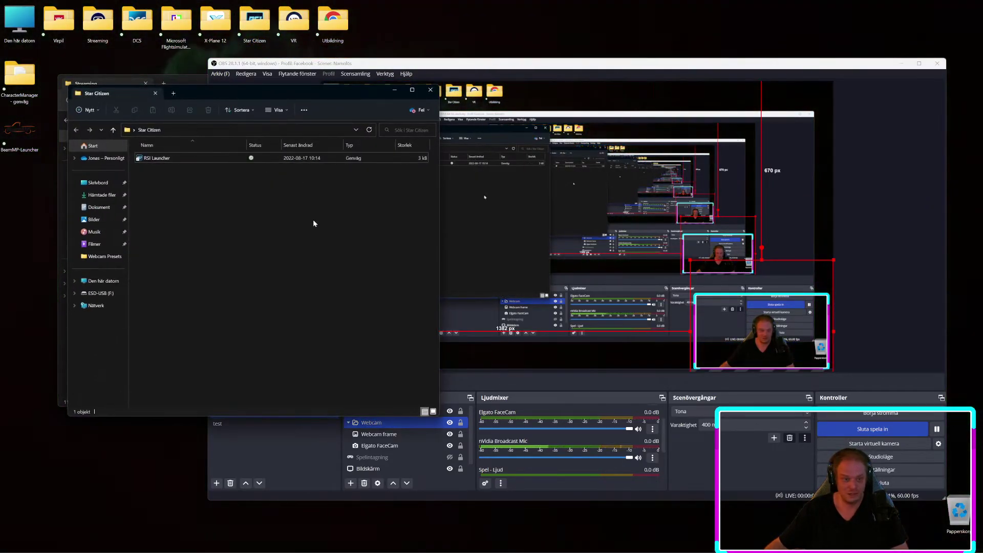
click(430, 91)
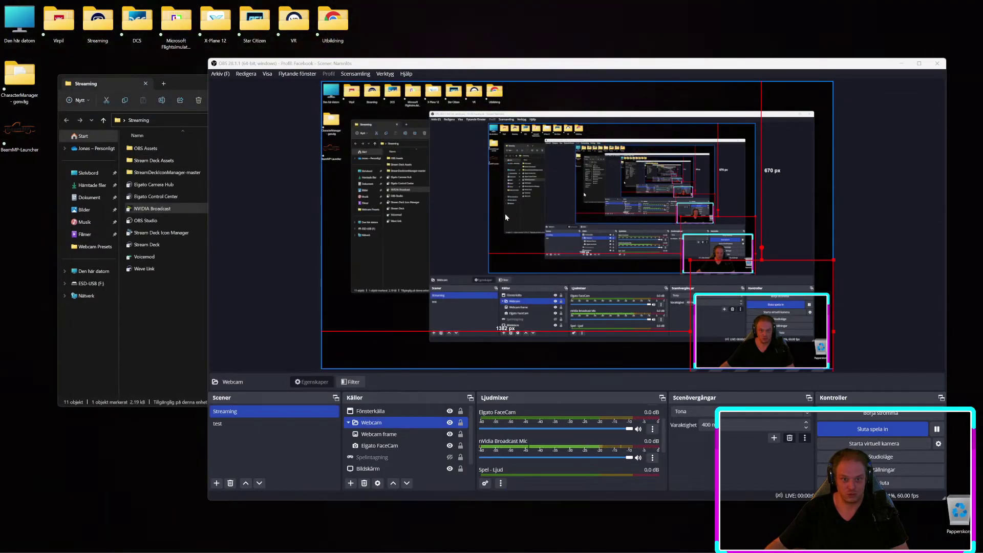
key(super+Down)
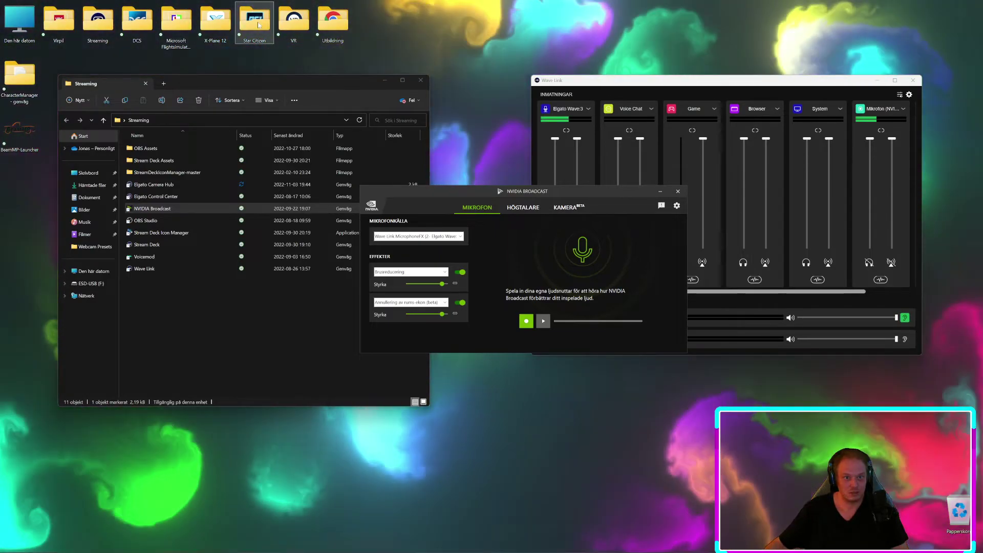
double_click(254, 21)
click(183, 171)
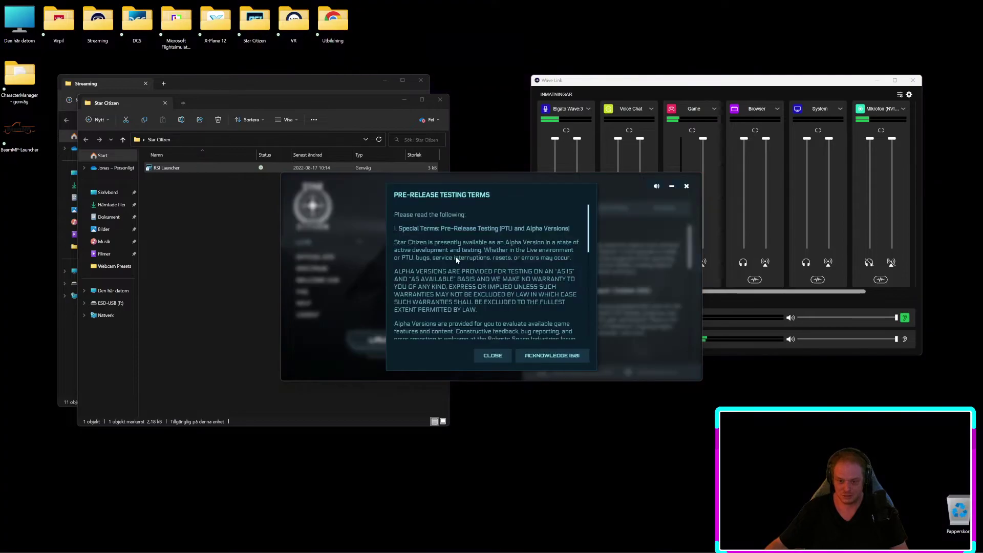
click(533, 355)
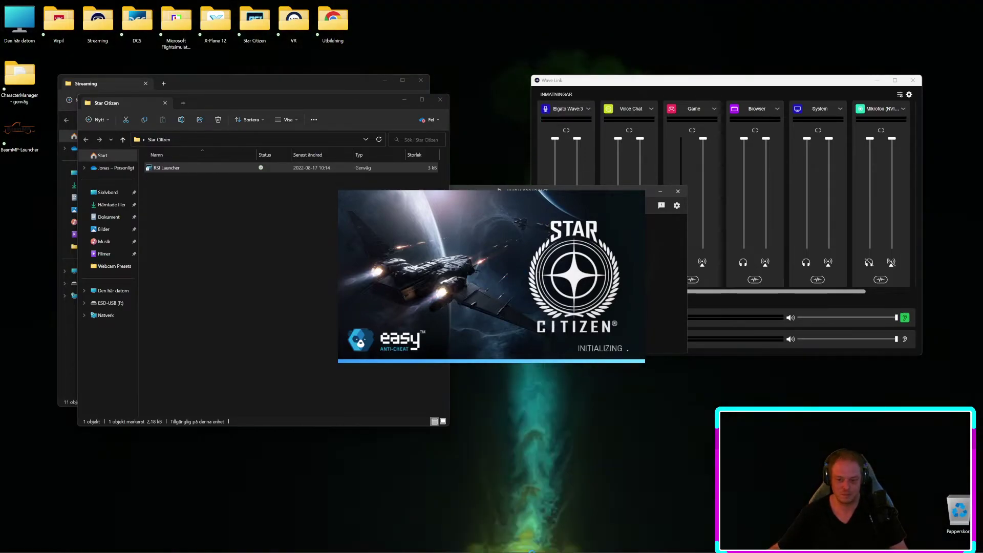
mouse_move(238, 549)
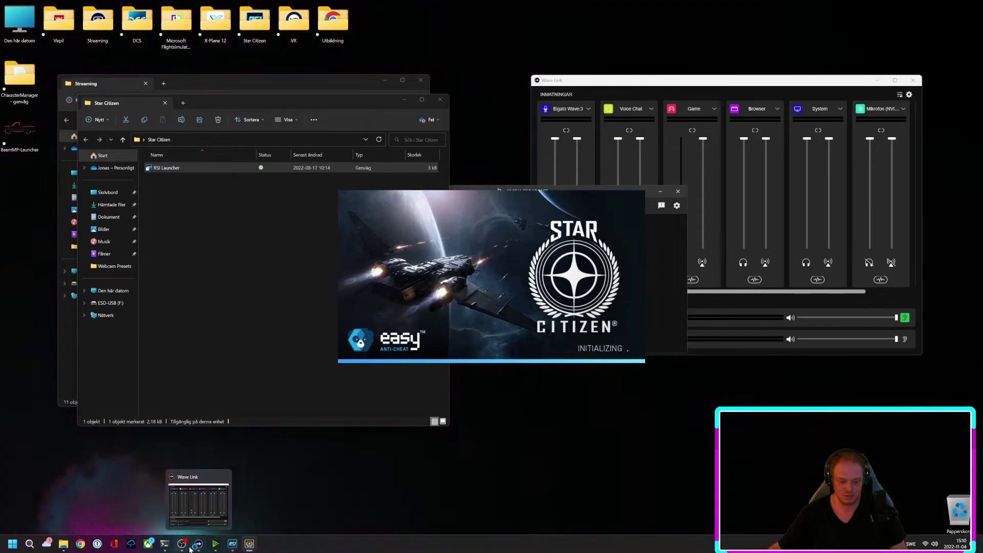
Back in OBS, make the Spelintagning game capture source visible.
click(182, 546)
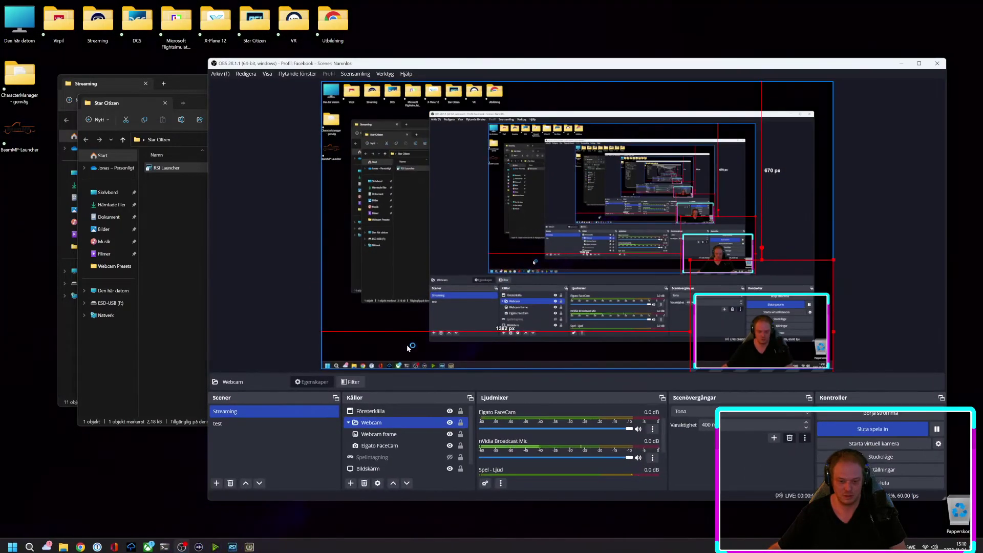
click(449, 457)
click(448, 469)
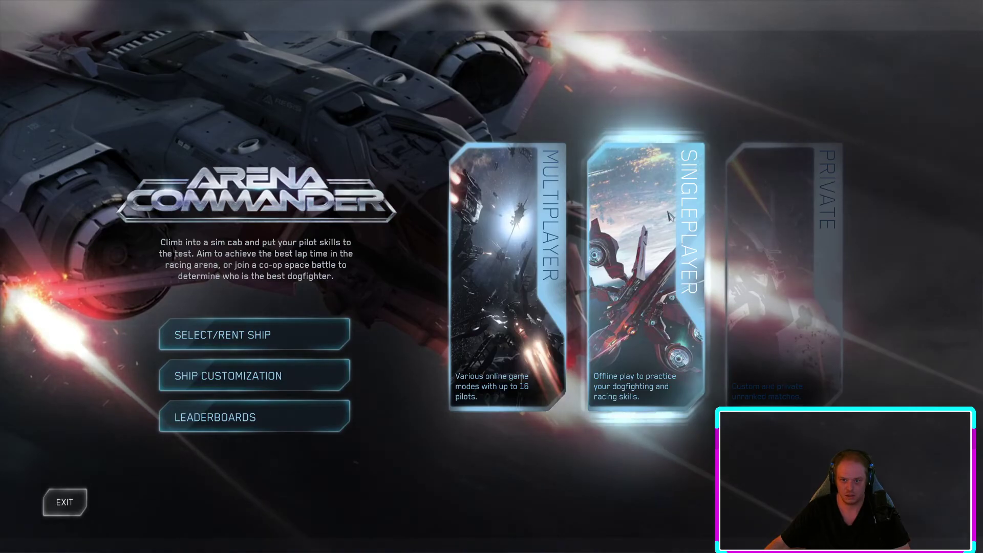
Launch a Singleplayer Free Flight session from the Arena Commander menu.
click(670, 217)
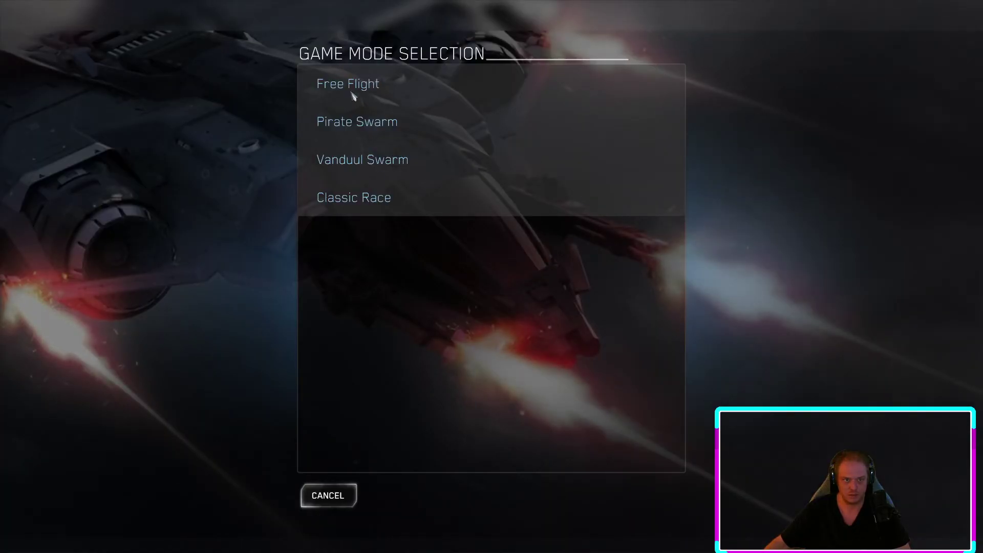
click(352, 95)
click(909, 501)
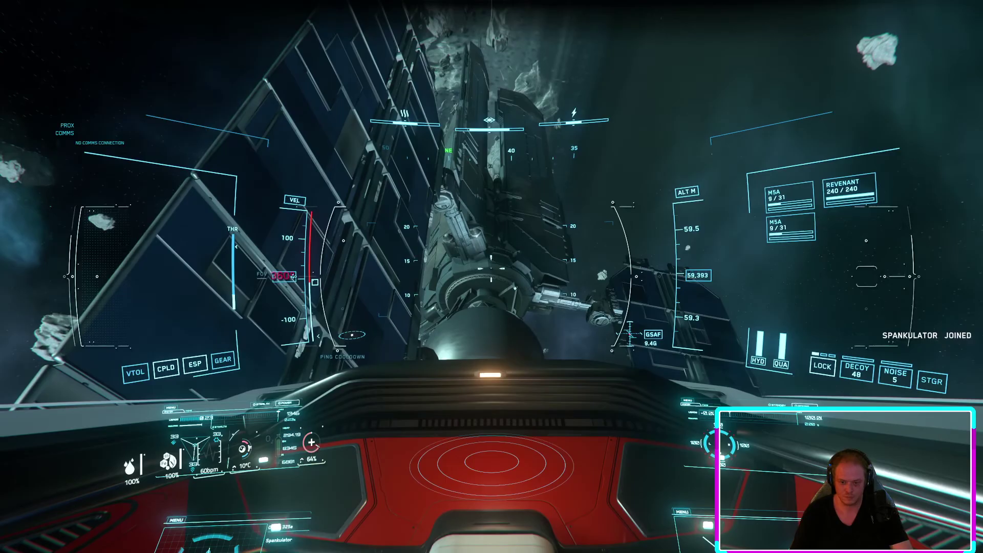
Fly the ship forward past the station until it crashes and respawns.
key(w)
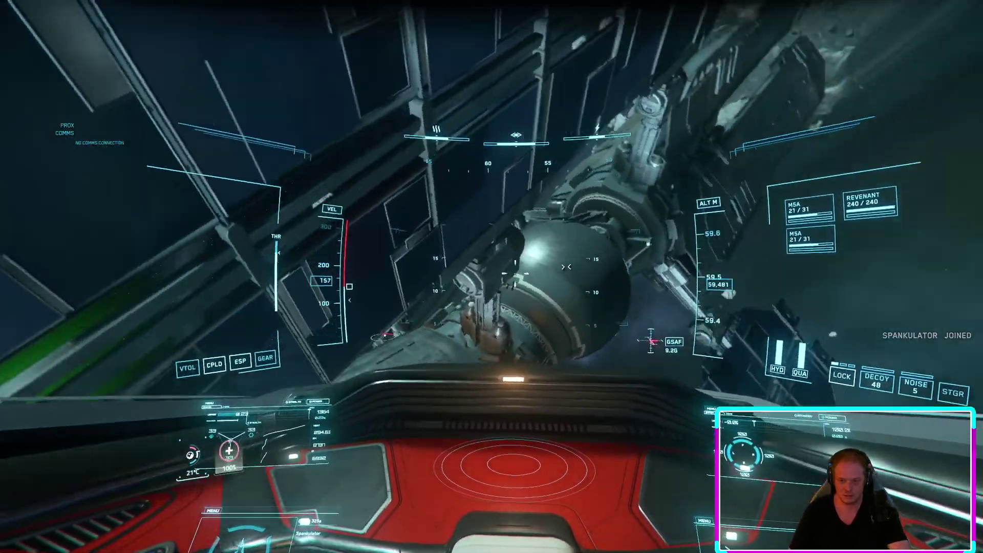
key(w)
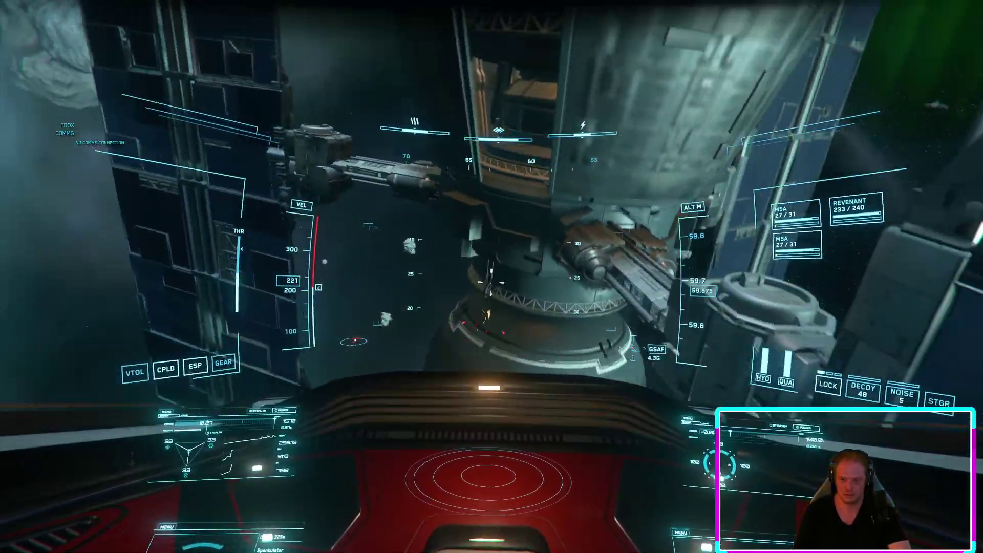
key(w)
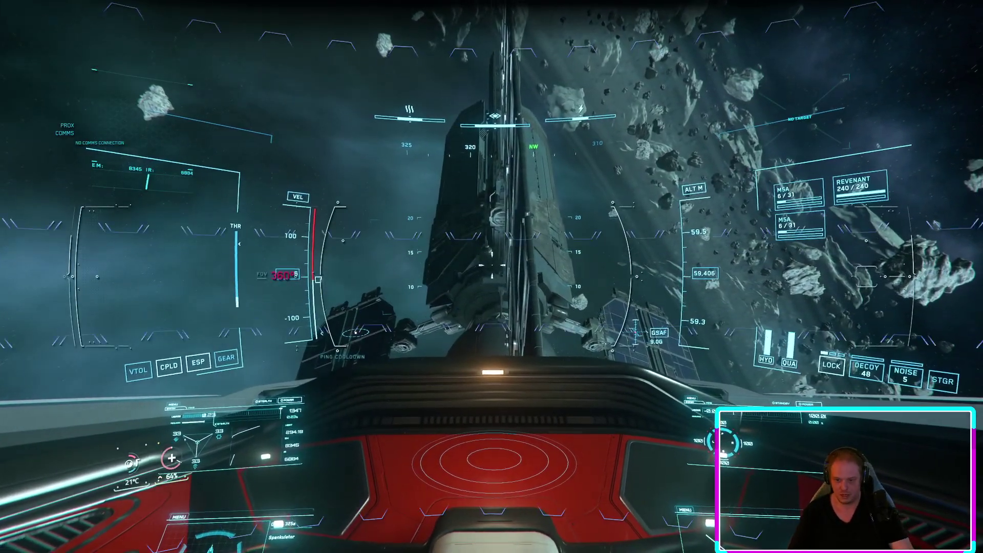
key(w)
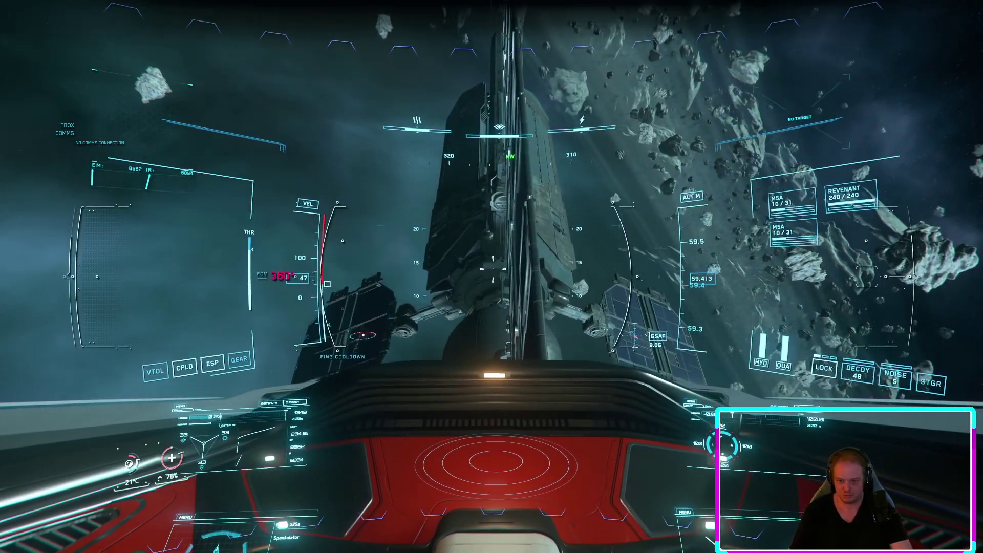
key(w)
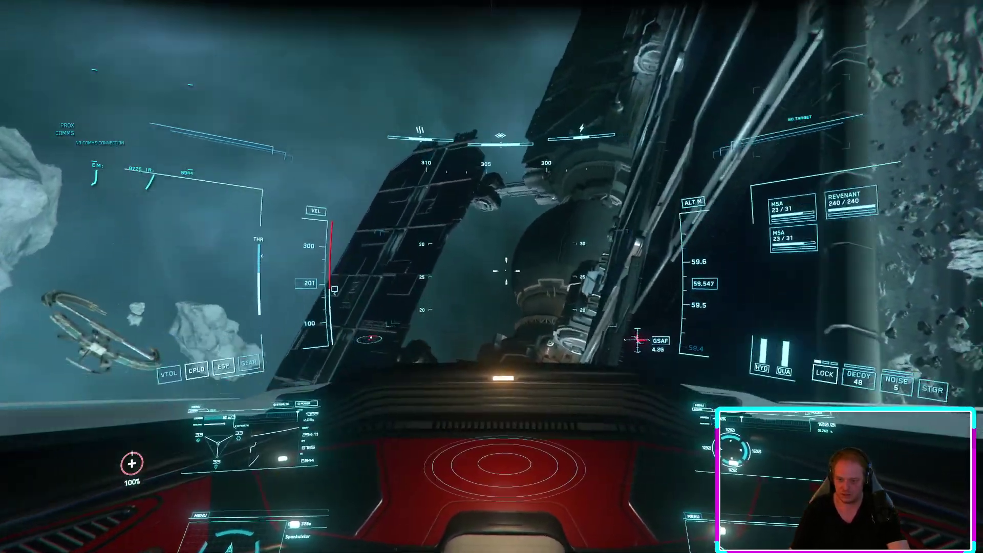
key(w)
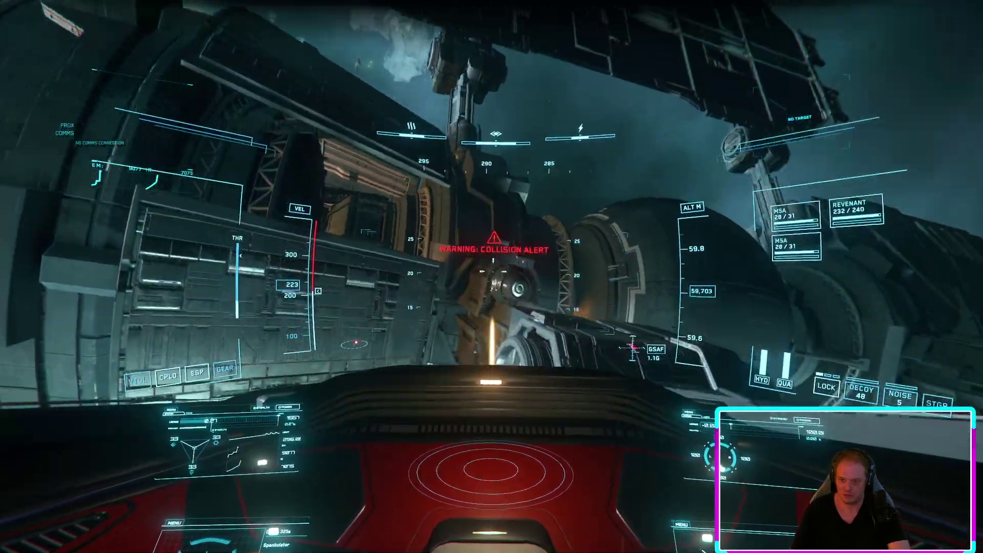